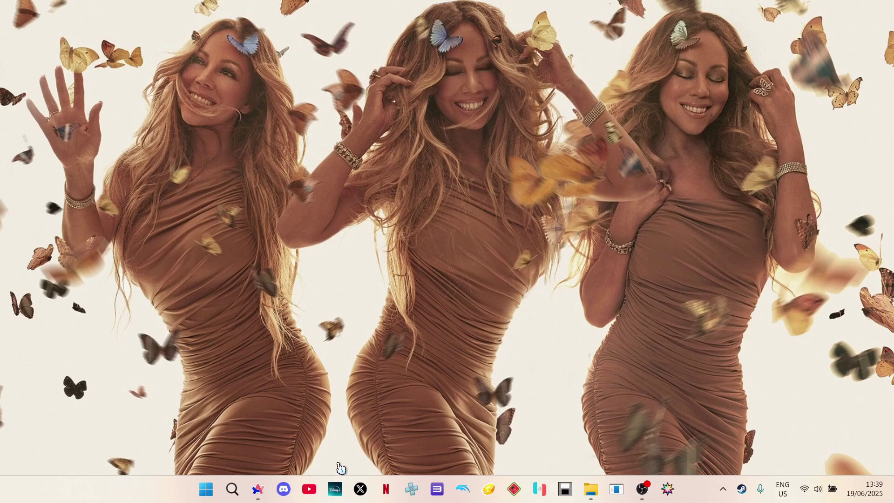
In the browser, review the MediaFire download page for the Mario Party 9 mod and the WiiGSC and CustomizeMii pages.
click(248, 500)
click(29, 275)
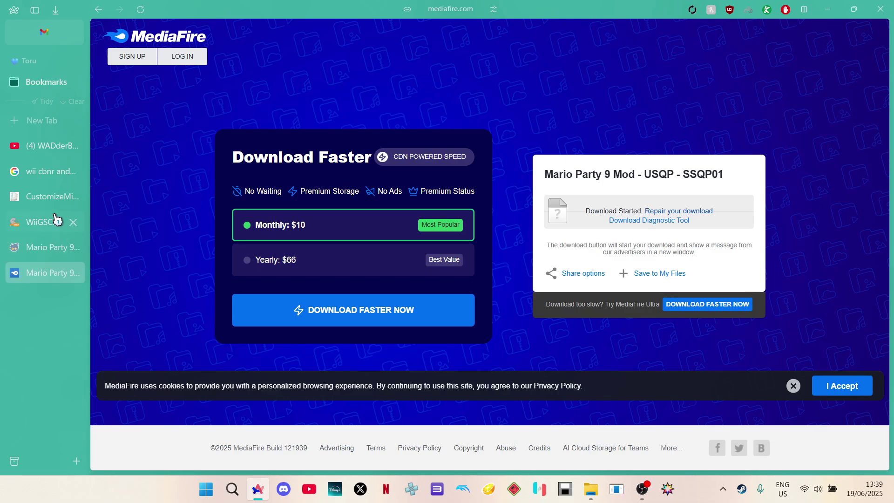
click(55, 219)
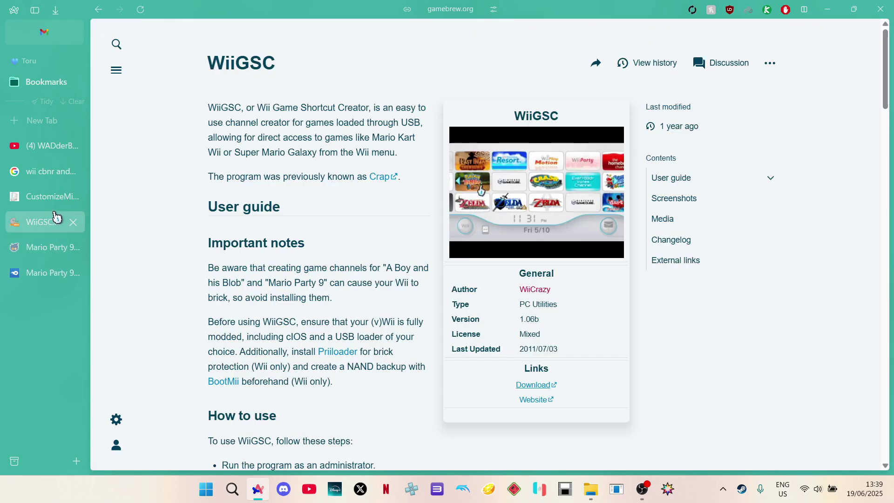
click(35, 197)
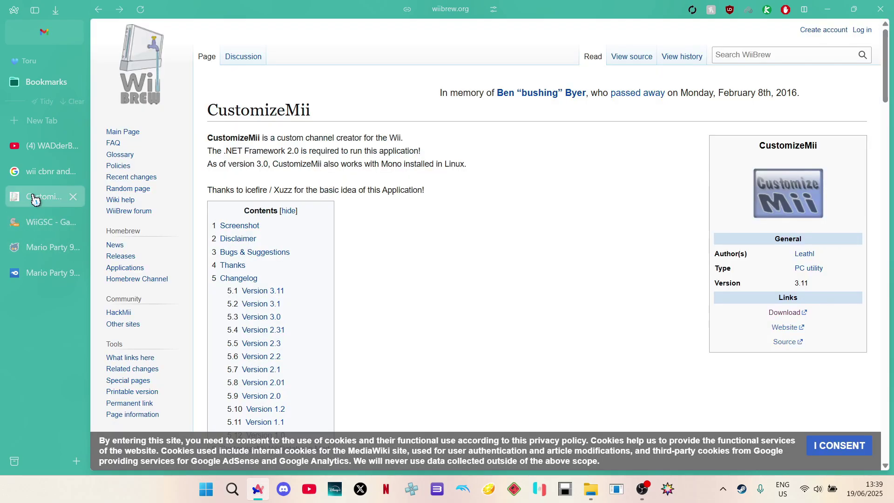
Read through the GBAtemp forum thread about Mario Party 9 and WiiGSC channels causing banner bricks.
click(54, 247)
scroll(389, 216, up, 10)
scroll(235, 210, down, 15)
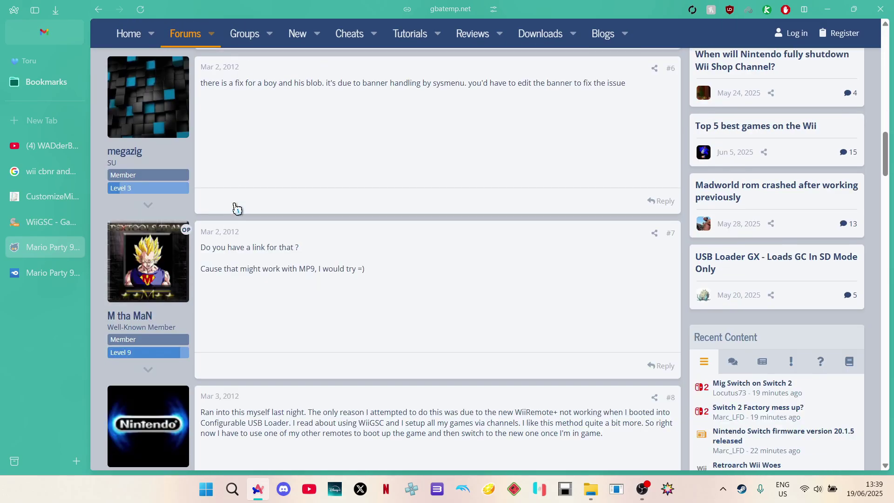
scroll(237, 209, down, 20)
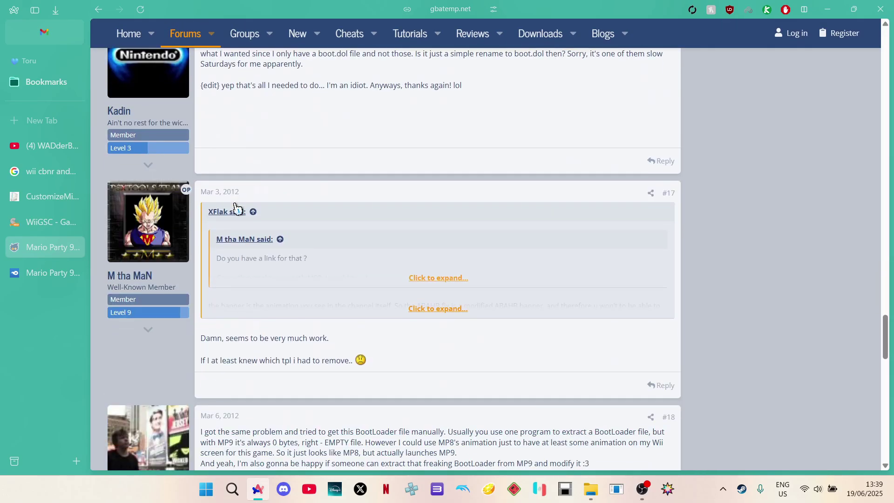
scroll(237, 209, down, 8)
scroll(237, 209, up, 10)
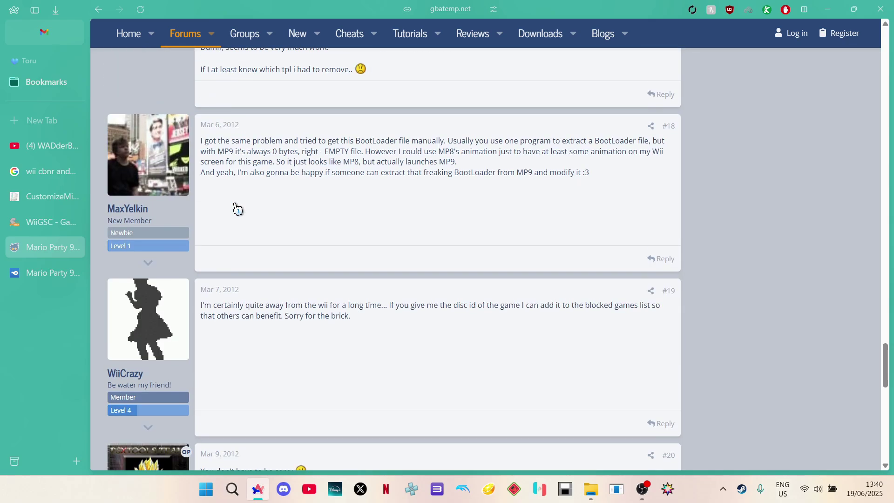
Return to the previous forum thread and locate the post with the Mario Party 9 Mod - USQP.rar attachment.
click(102, 12)
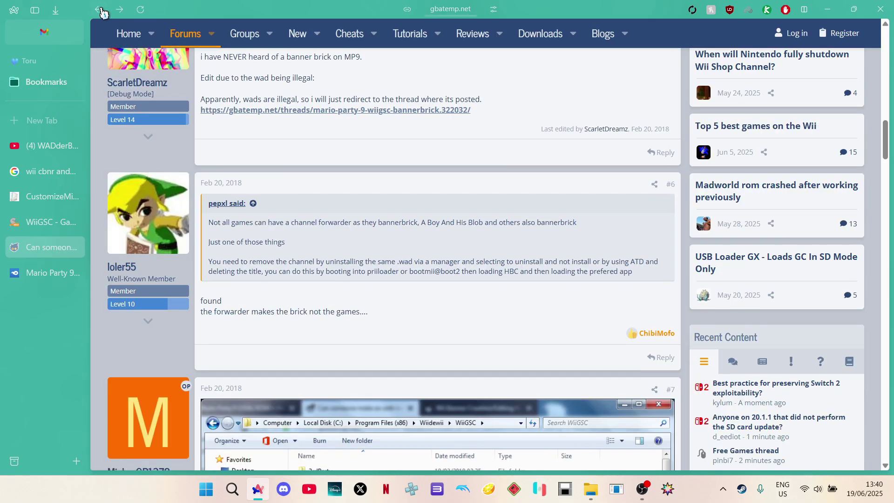
scroll(308, 358, up, 10)
scroll(308, 357, down, 3)
scroll(309, 358, down, 20)
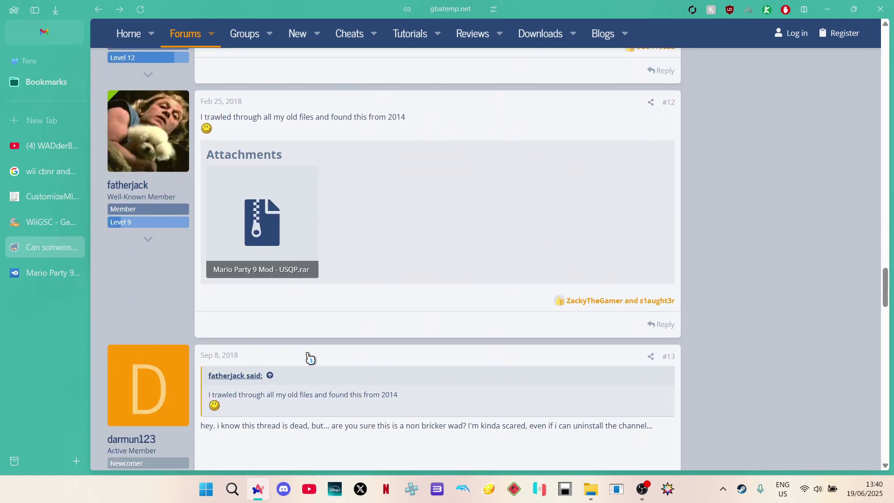
scroll(260, 221, up, 3)
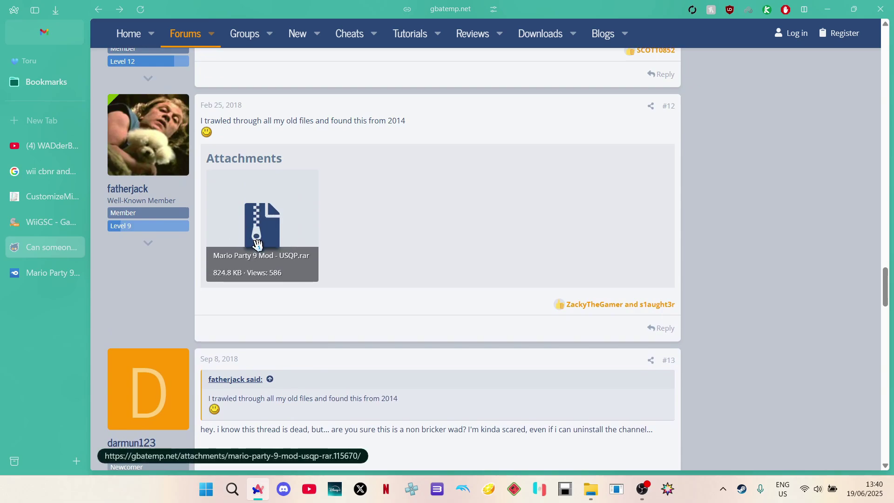
Extract the (non-bricker) Mario Party 9 Mod - USQP - SSQP01.wad from its downloaded archive into the wiigsc folder, and return to Downloads.
click(588, 494)
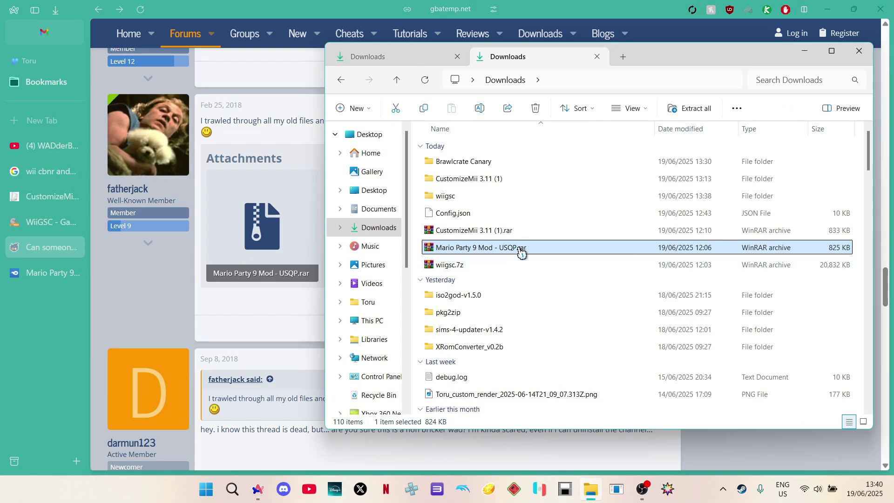
double_click(522, 252)
click(587, 202)
double_click(587, 202)
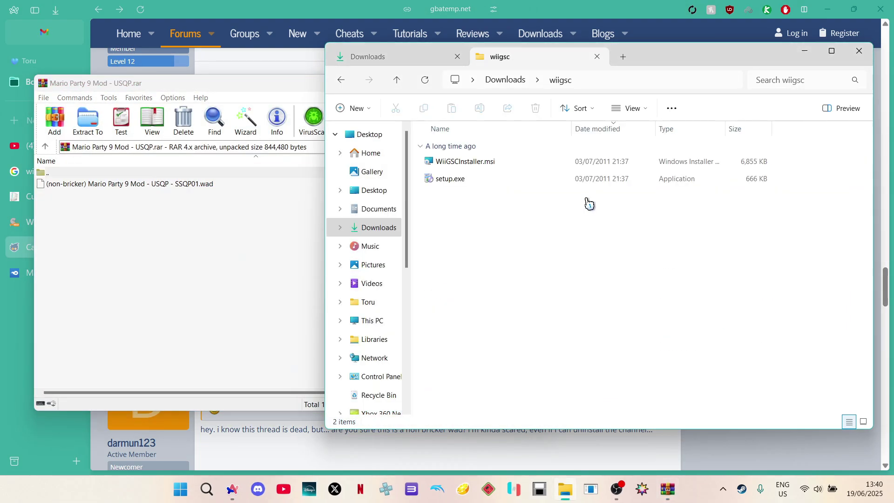
drag(192, 197, 784, 262)
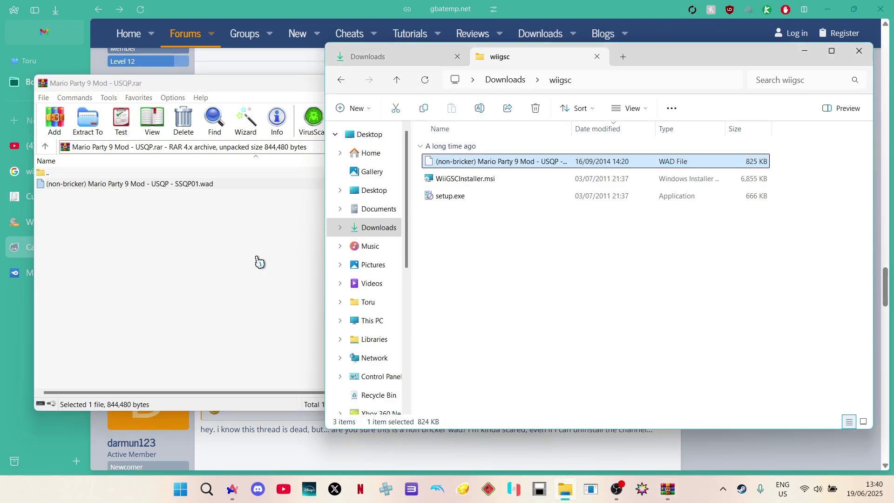
click(239, 261)
click(531, 83)
click(396, 79)
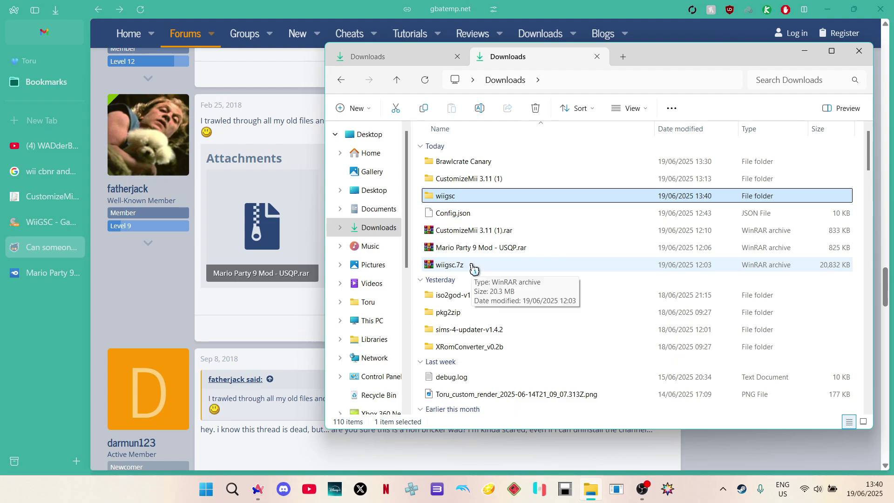
Switch from the browser to WiiGSC and load the WBFS game list from drive D:\ after refreshing the drives.
click(156, 335)
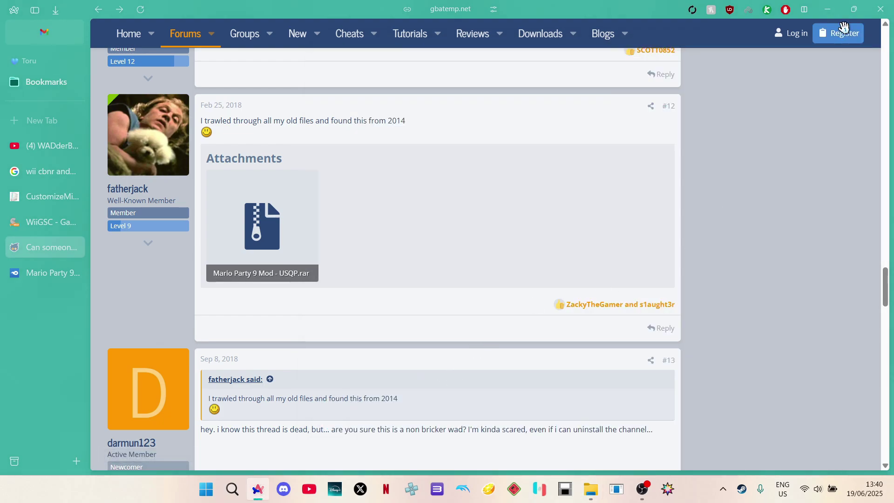
click(833, 5)
drag(325, 88, 362, 52)
click(404, 105)
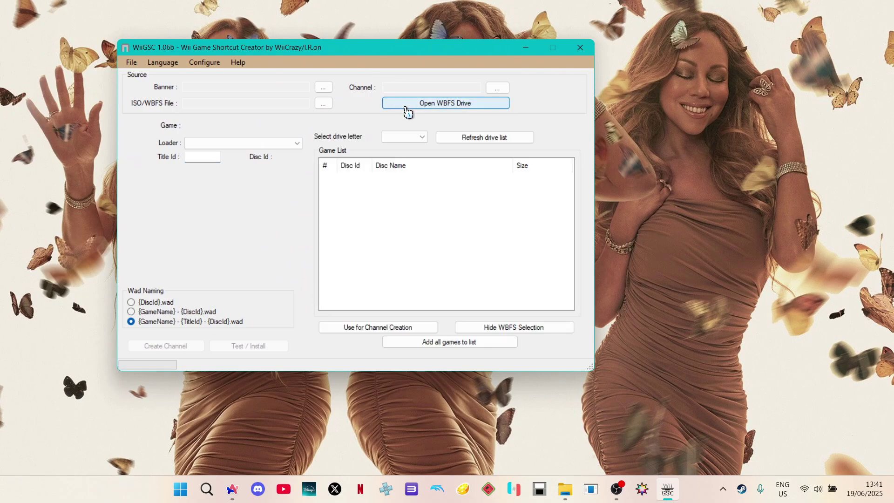
click(412, 136)
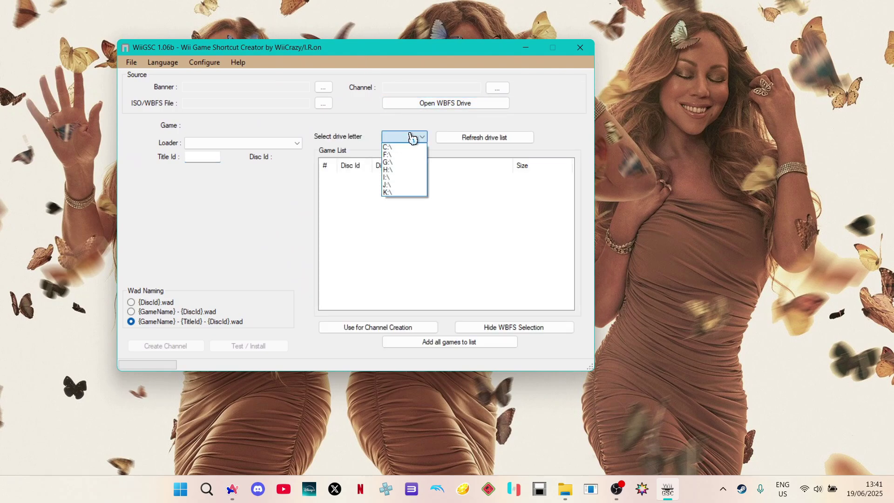
click(412, 137)
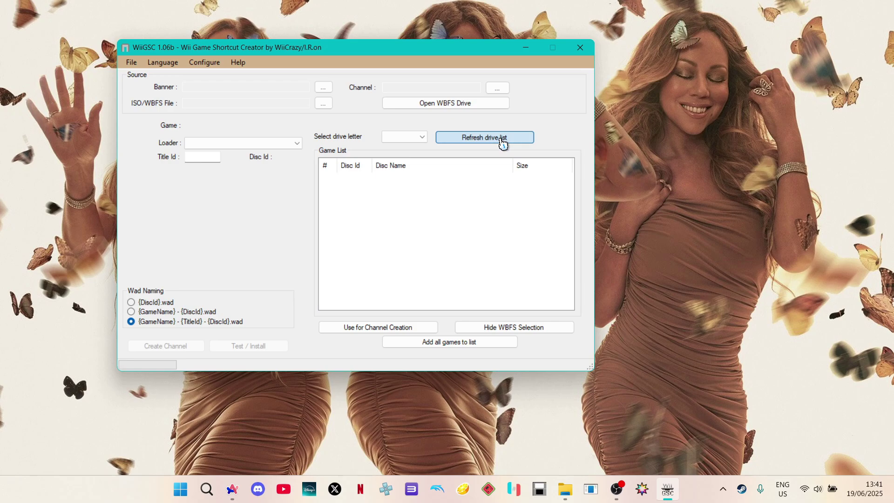
click(414, 138)
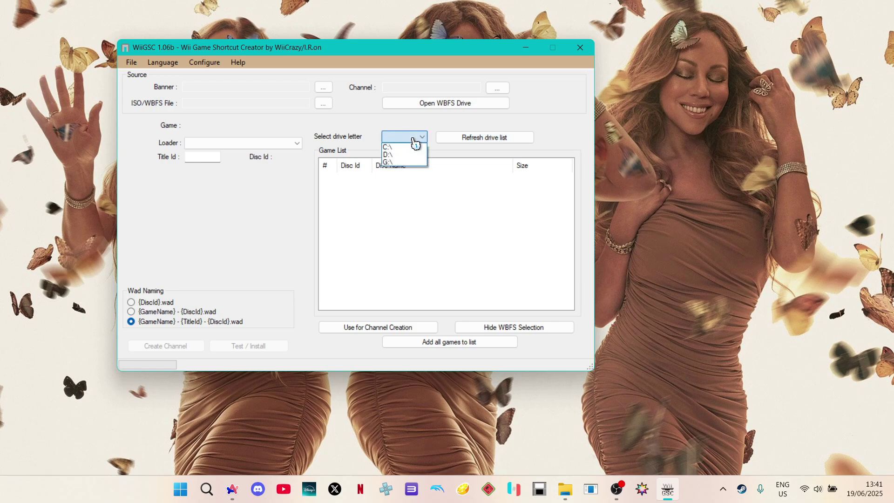
click(416, 154)
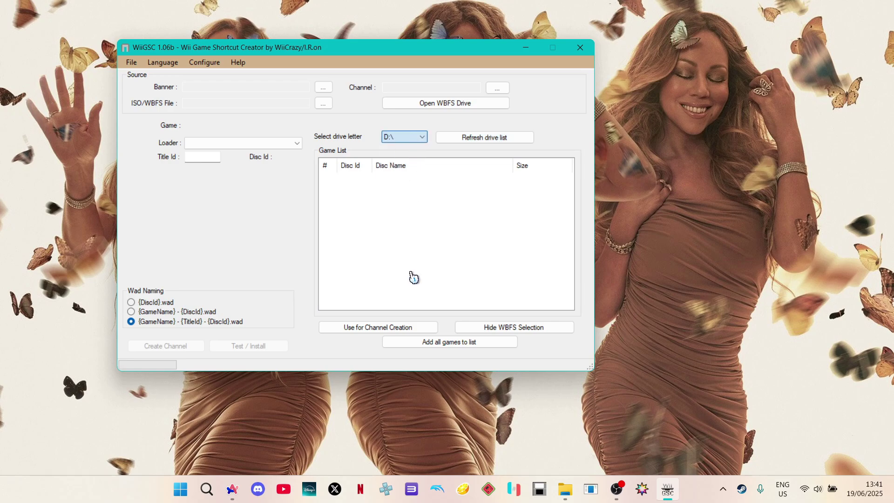
Try to use Mario Party 9 with disc ID SSQP01 for channel creation, and close WiiGSC.
scroll(399, 223, down, 16)
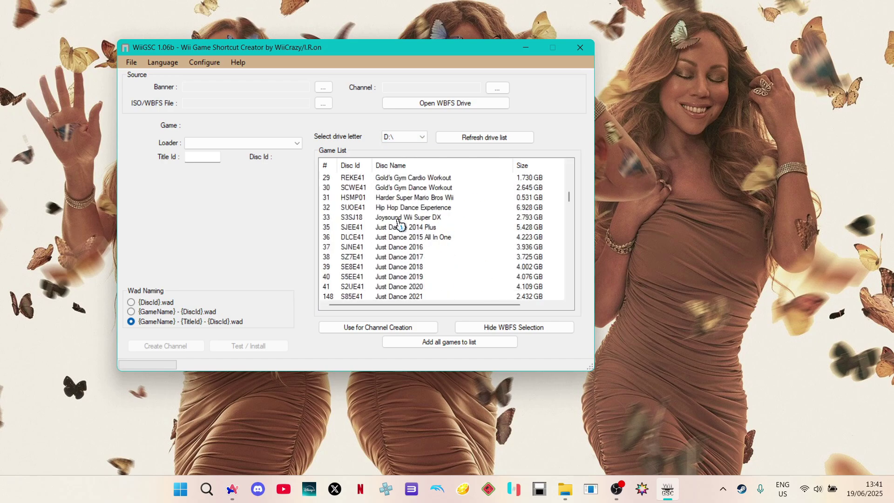
scroll(399, 223, down, 5)
click(404, 247)
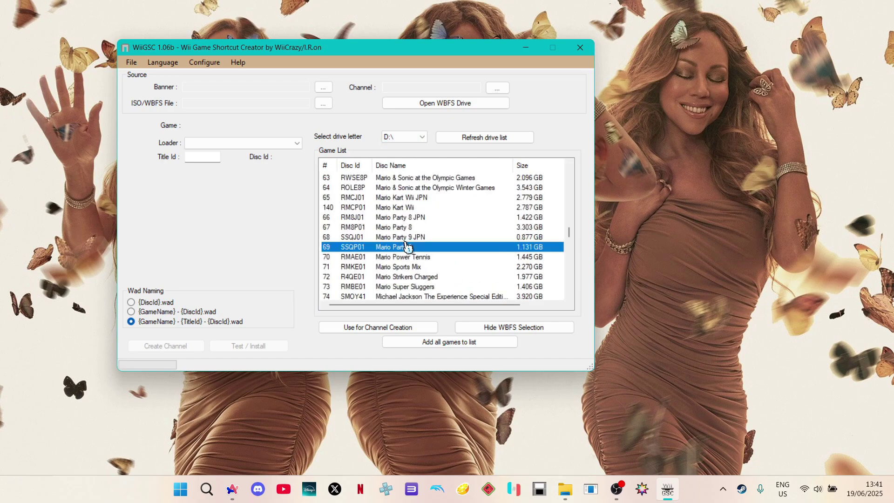
click(374, 329)
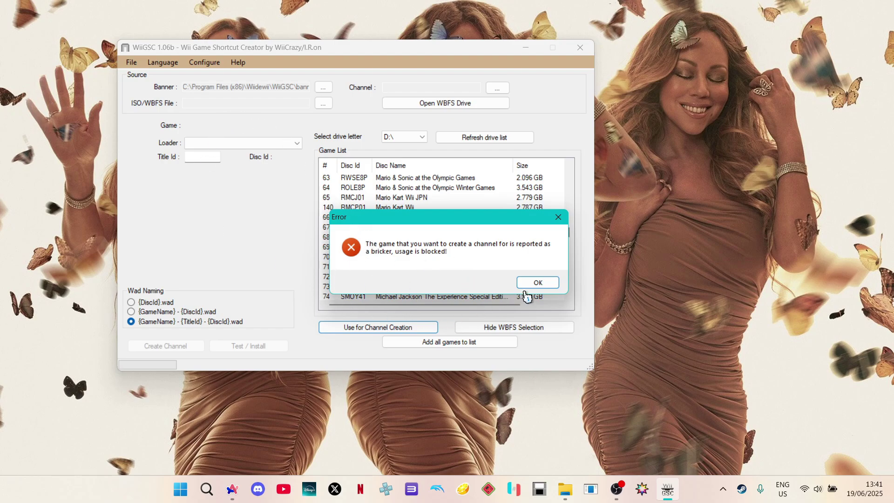
click(538, 284)
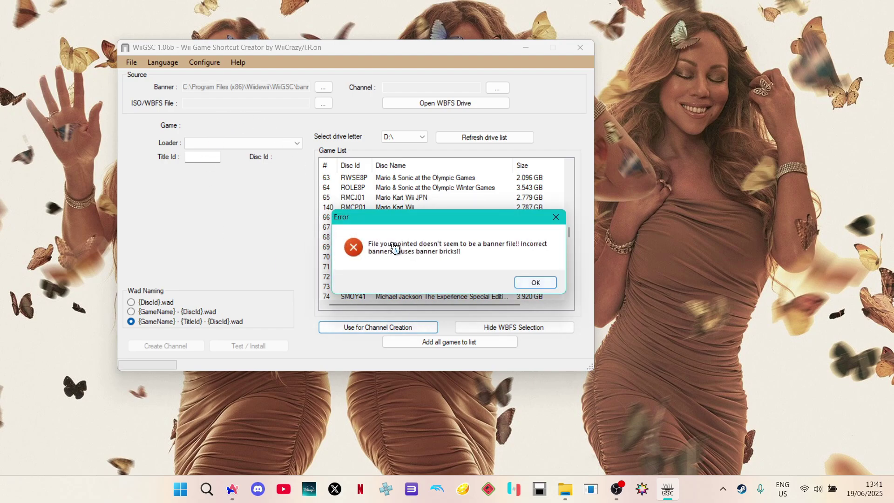
click(541, 279)
click(580, 47)
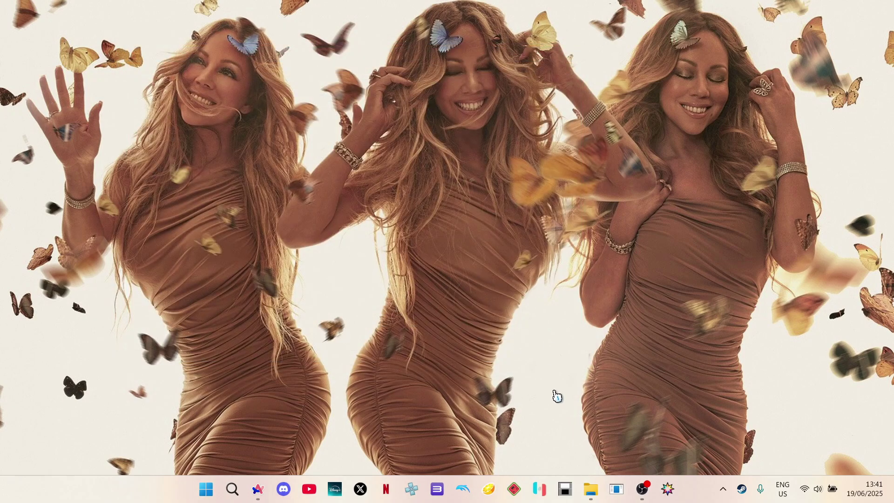
Relaunch WiiGSC, save its configuration with the Blocked Game List set to "Use local game list", and close the program.
key(super)
text(wiigsc)
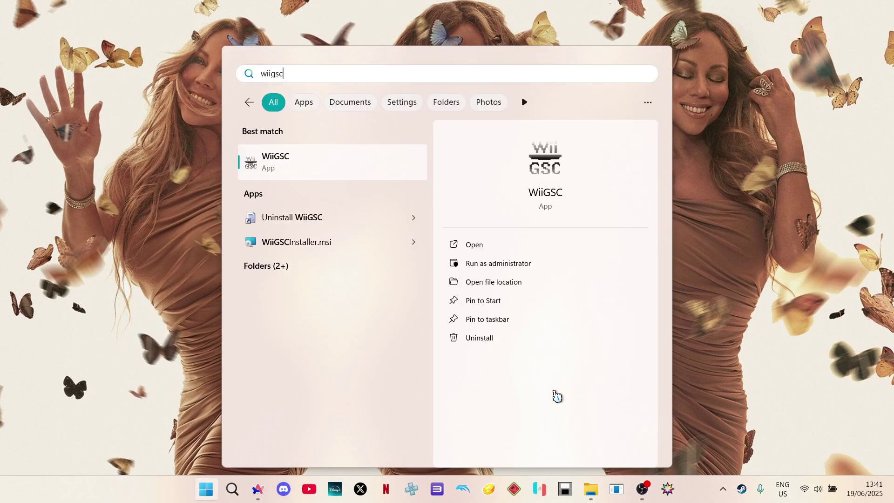
key(Return)
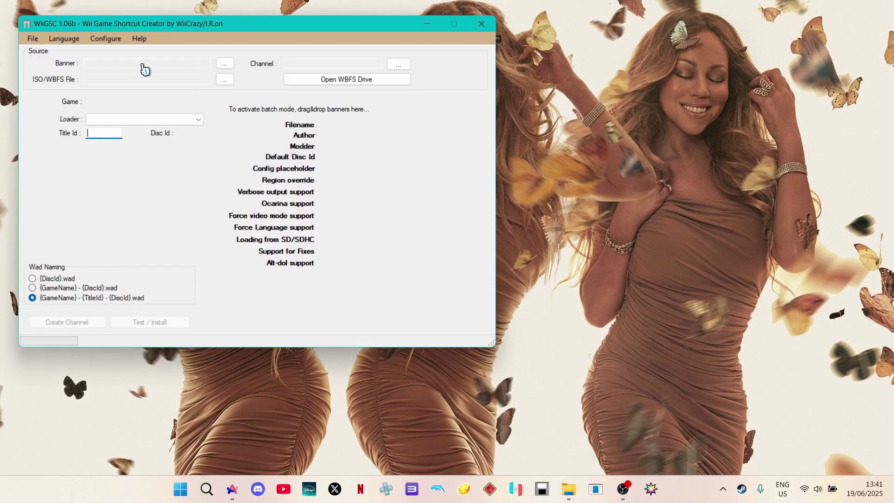
click(59, 37)
click(110, 50)
click(218, 199)
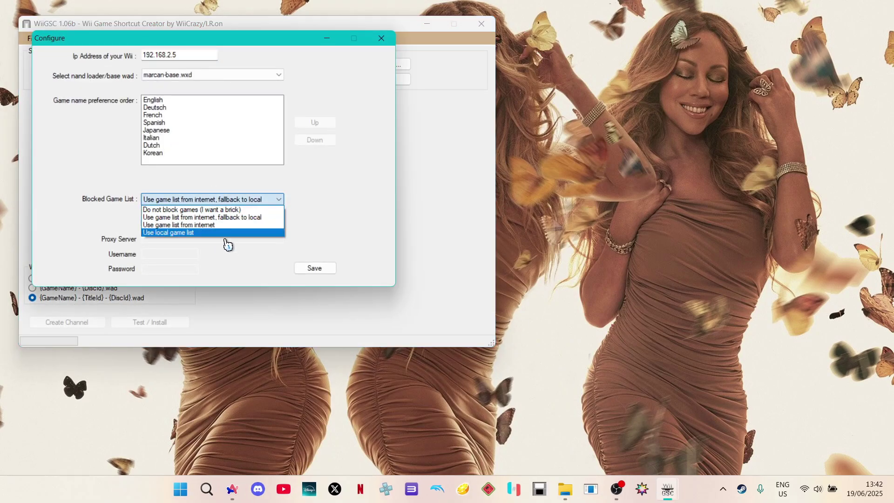
click(208, 233)
click(337, 269)
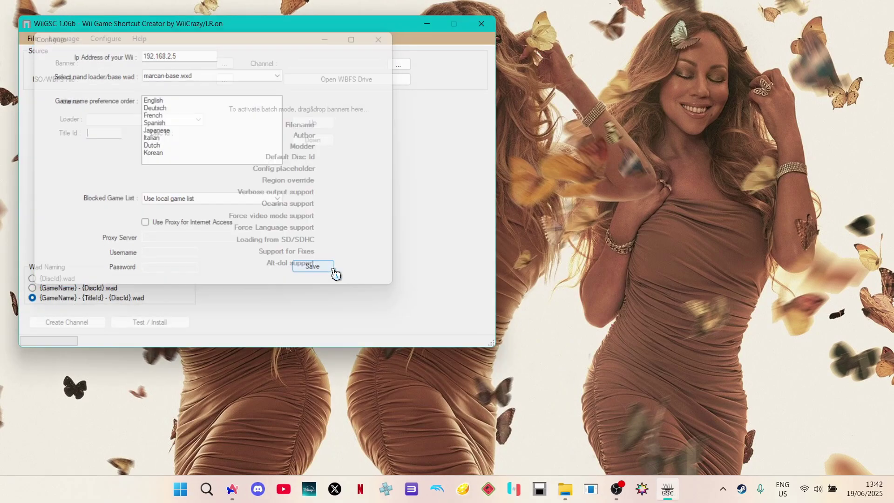
click(481, 23)
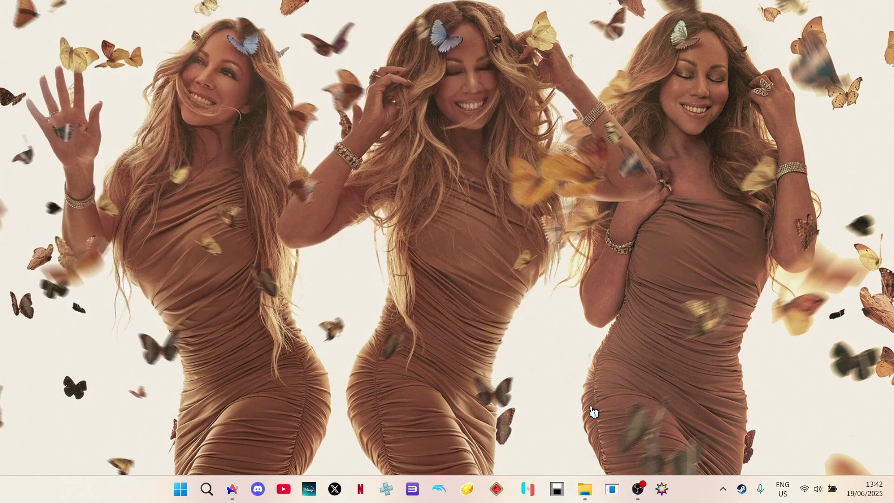
Switch to File Explorer and open the WiiGSC program folder under C:\Program Files (x86)\Wiidewii.
click(594, 495)
click(588, 49)
double_click(505, 275)
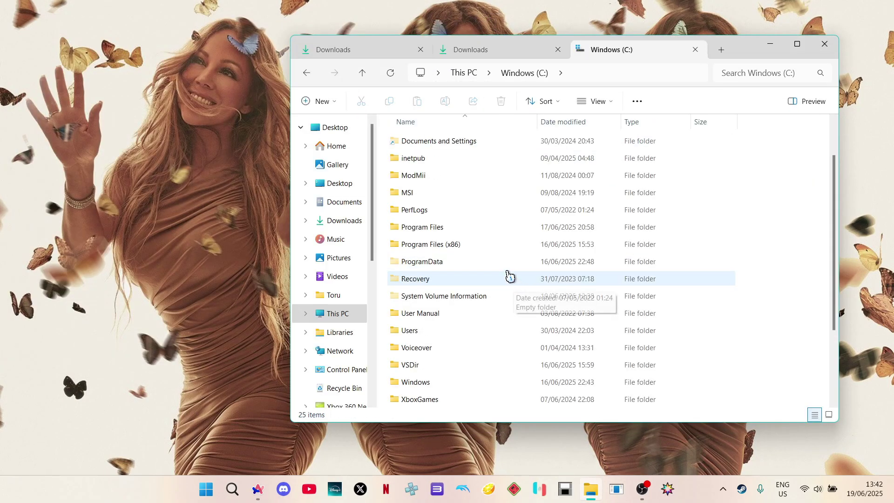
double_click(495, 249)
scroll(497, 251, down, 4)
scroll(497, 251, down, 3)
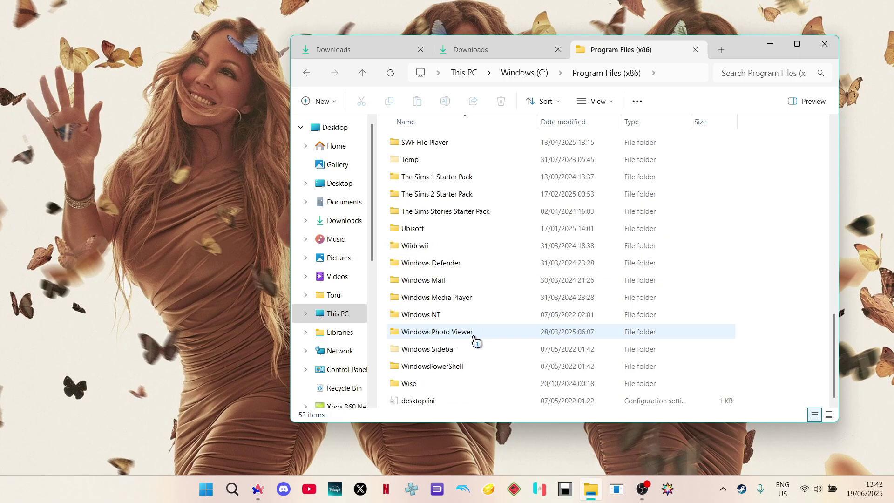
double_click(457, 247)
click(443, 144)
double_click(443, 145)
scroll(451, 242, down, 4)
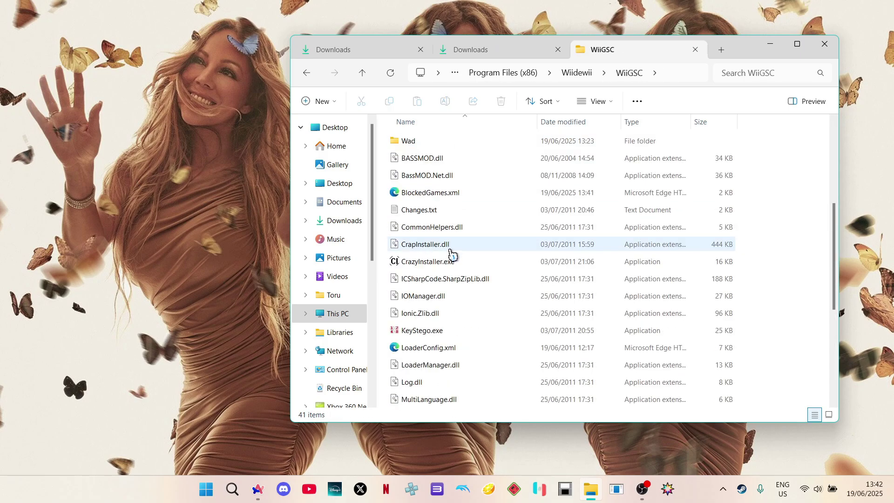
Open BlockedGames.xml from the WiiGSC folder in Notepad for editing.
click(449, 197)
right_click(449, 197)
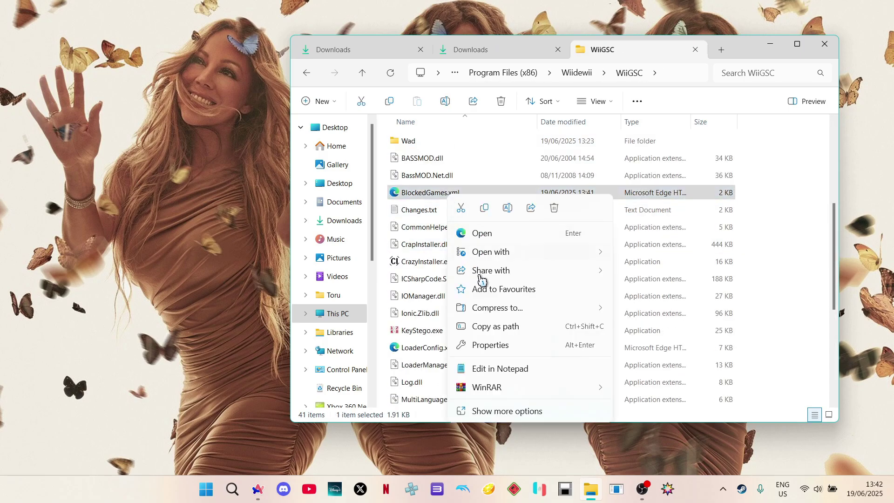
click(500, 370)
Delete the four Mario Party 9 entries at the end of BlockedGames.xml, save the file and close it.
scroll(320, 246, down, 14)
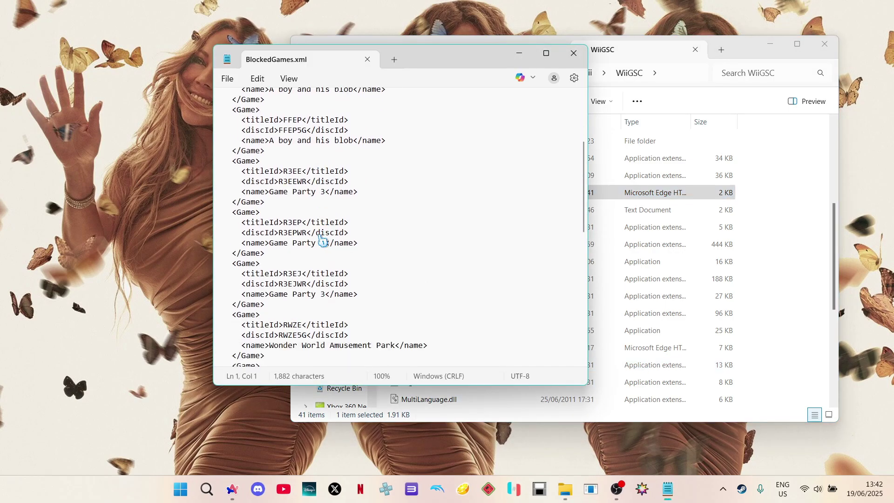
scroll(321, 240, down, 3)
drag(234, 160, 342, 354)
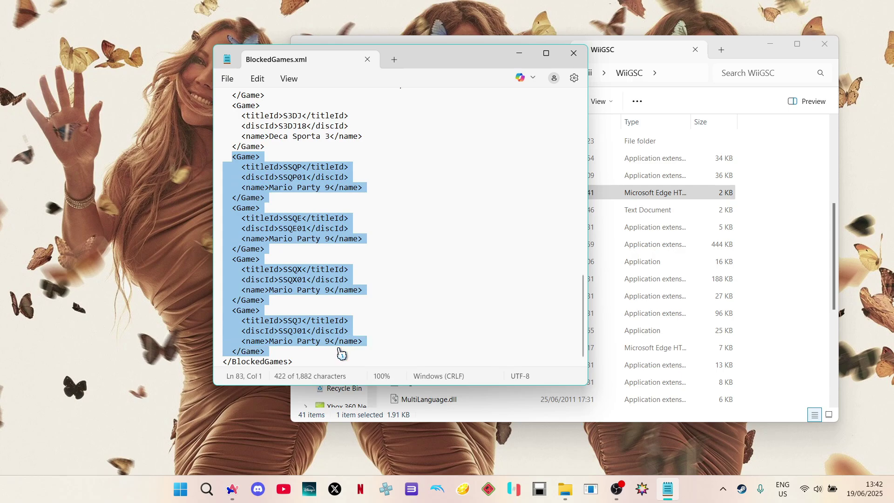
key(Delete)
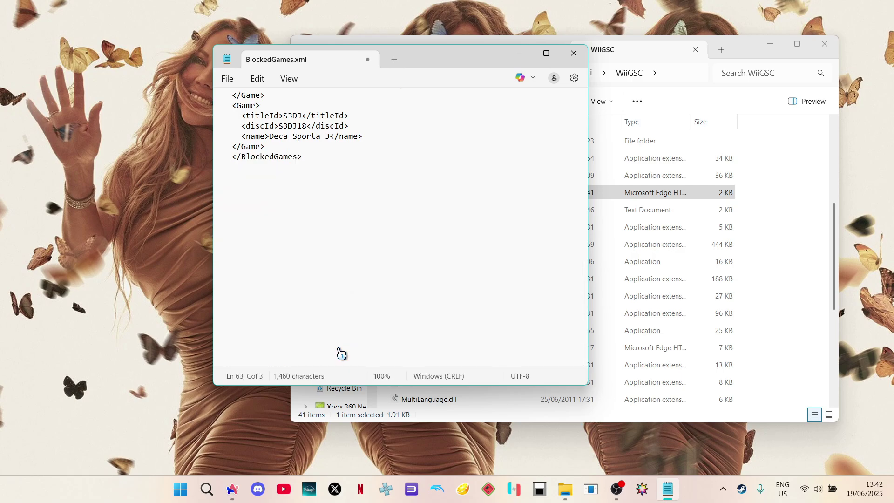
click(227, 78)
click(246, 179)
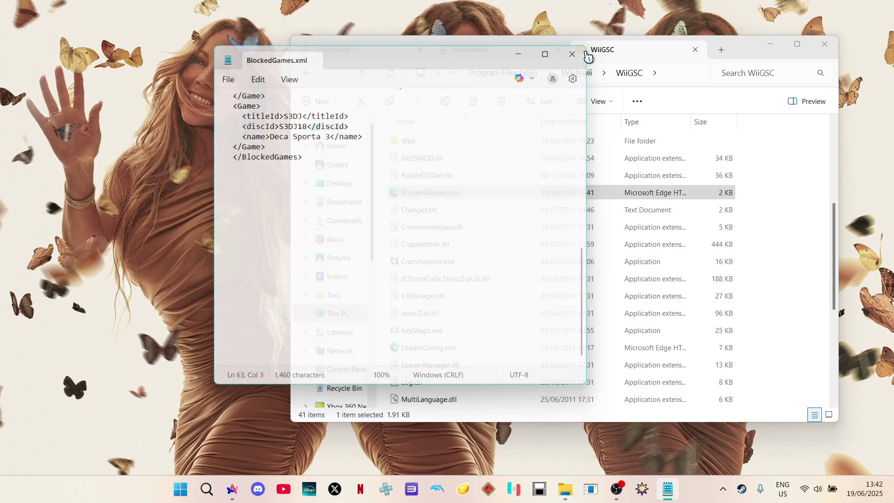
click(574, 53)
Start WiiGSC again and save its configuration with the blocked list option kept at "Use local game list".
click(769, 44)
key(super)
text(wiigsc)
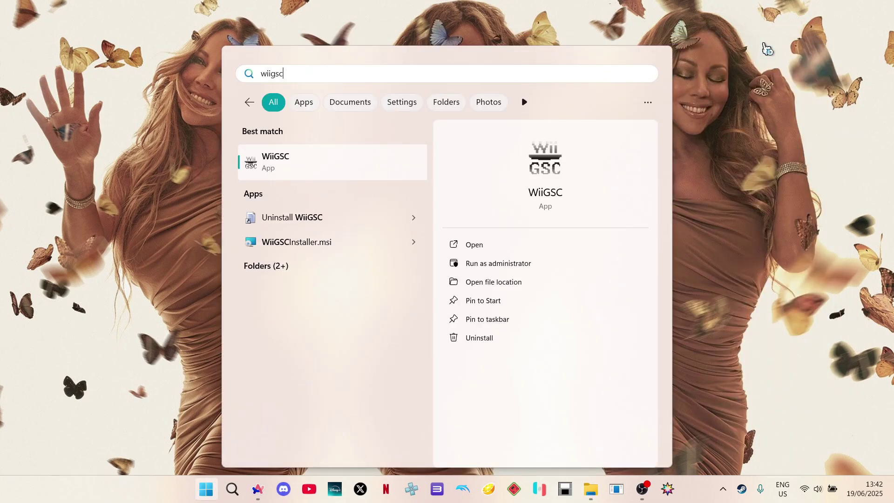
key(Return)
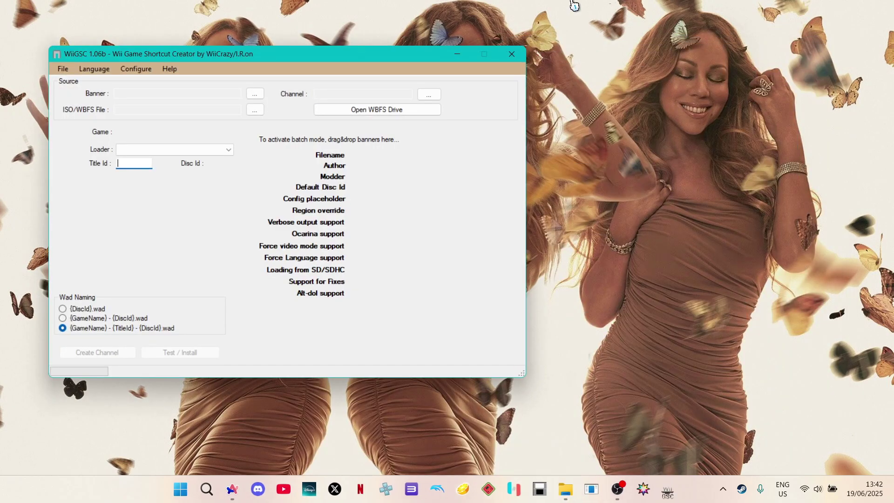
click(135, 69)
click(136, 82)
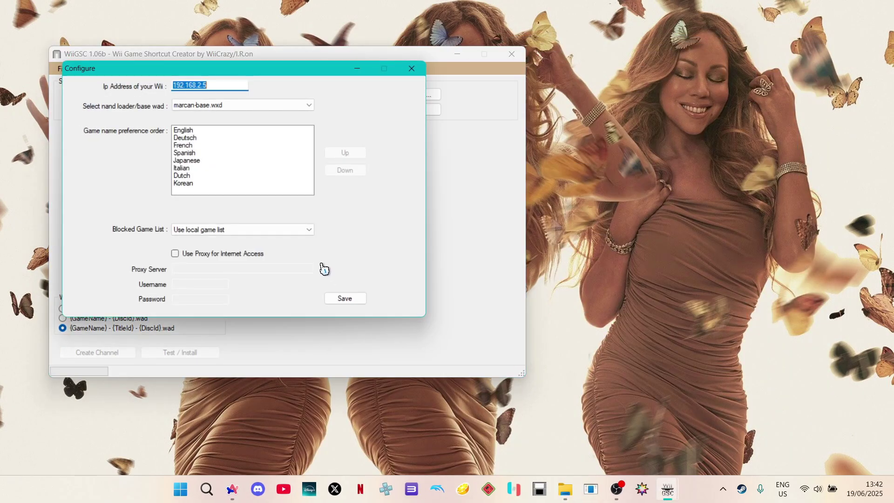
click(345, 298)
click(565, 489)
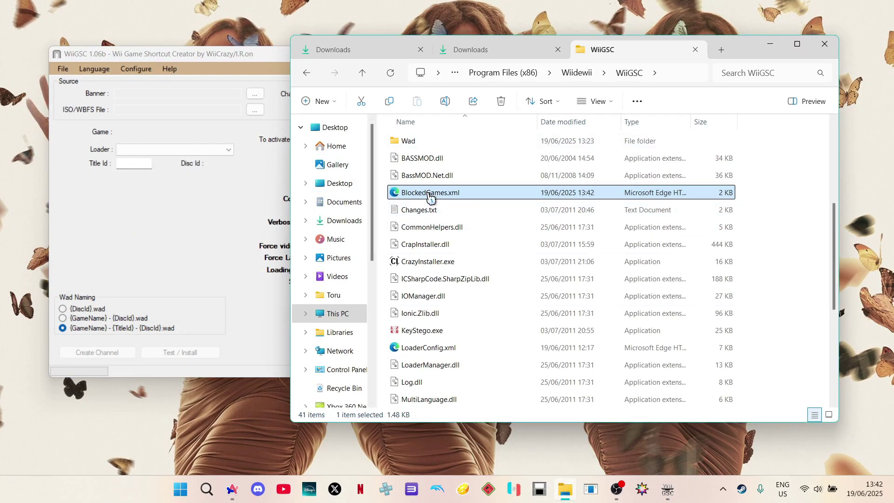
click(243, 224)
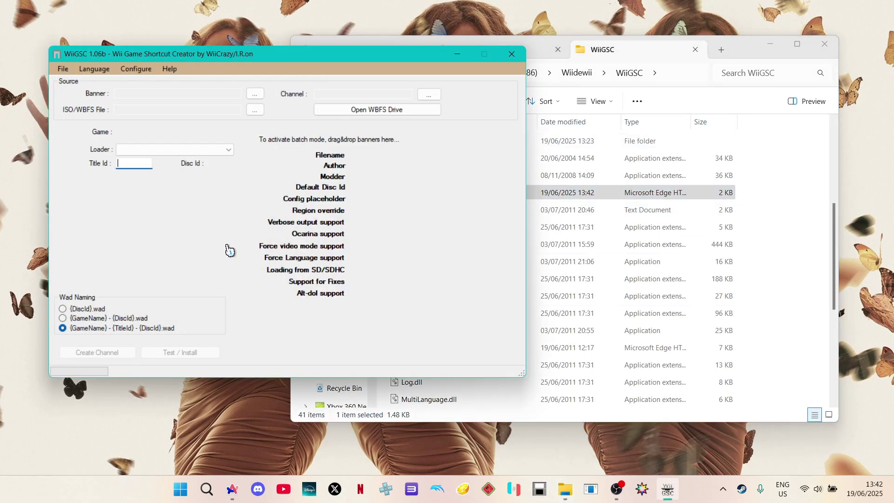
click(769, 43)
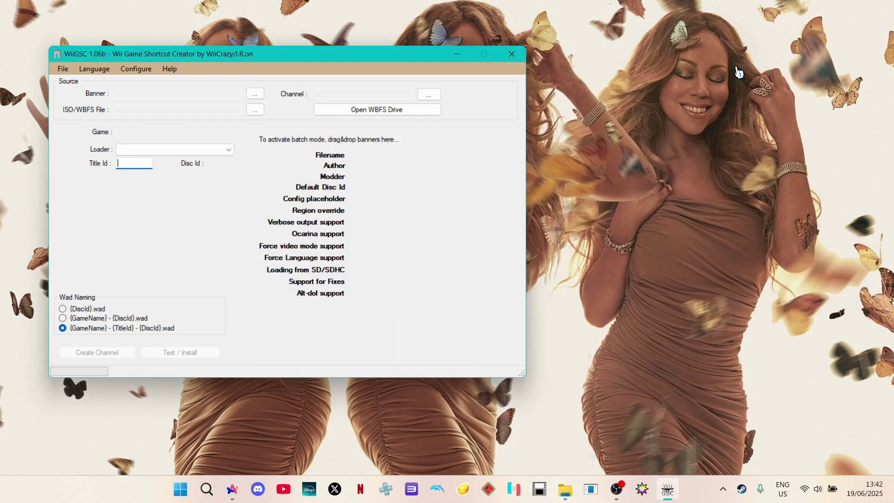
Open WBFS drive D:\ and use Mario Party 9 with disc ID SSQP01 for channel creation.
click(378, 110)
click(345, 144)
click(344, 161)
scroll(365, 235, down, 20)
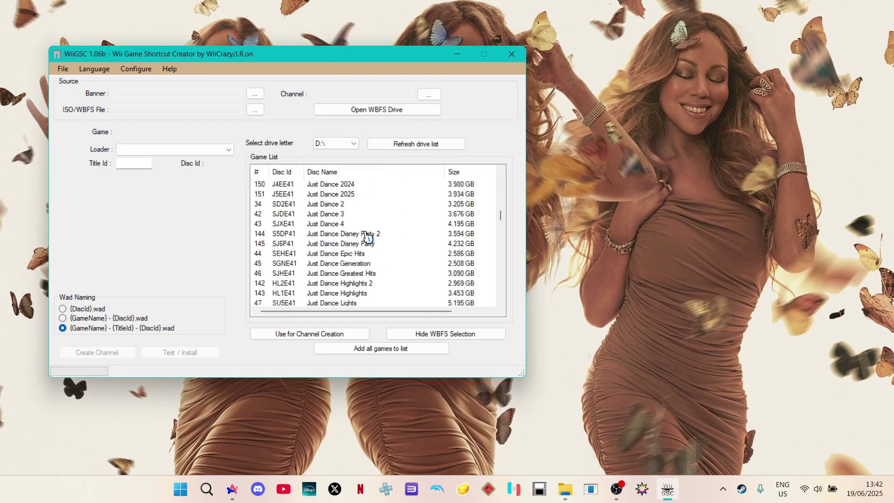
scroll(365, 235, down, 5)
scroll(362, 242, up, 4)
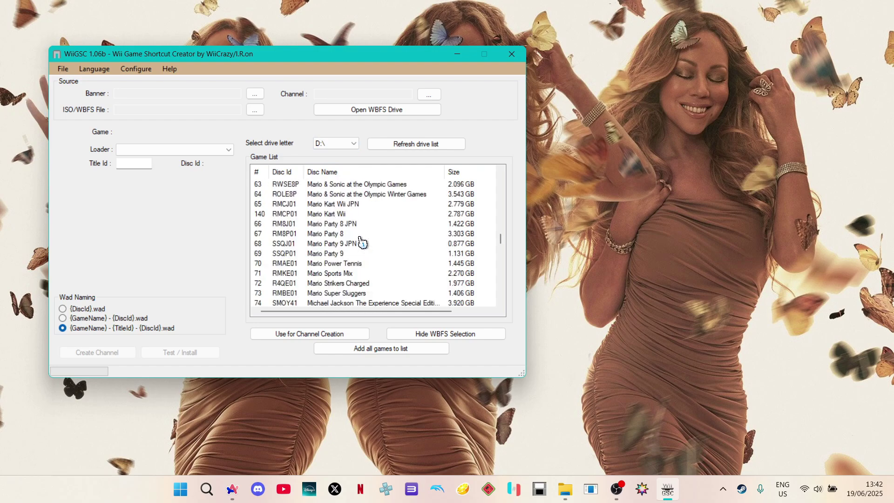
click(358, 255)
click(320, 334)
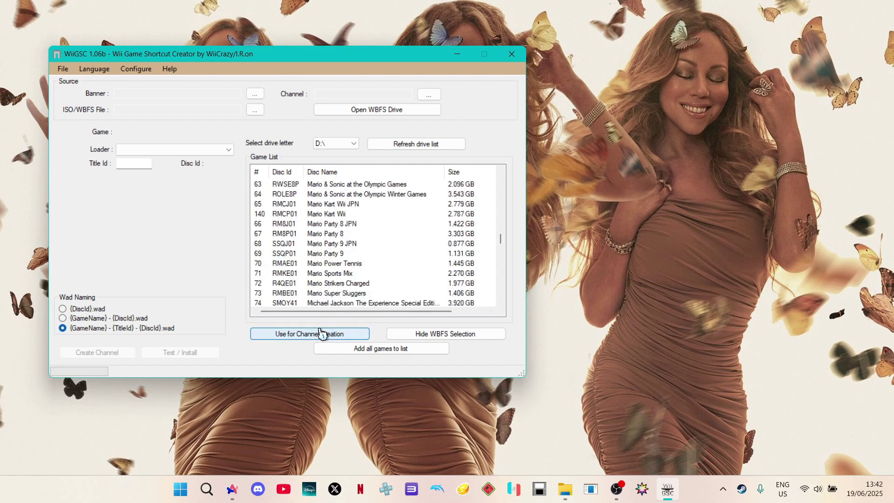
Create the Mario Party 9 channel WAD with the USB Loader GX forwarder as loader, and close WiiGSC.
click(167, 150)
click(157, 193)
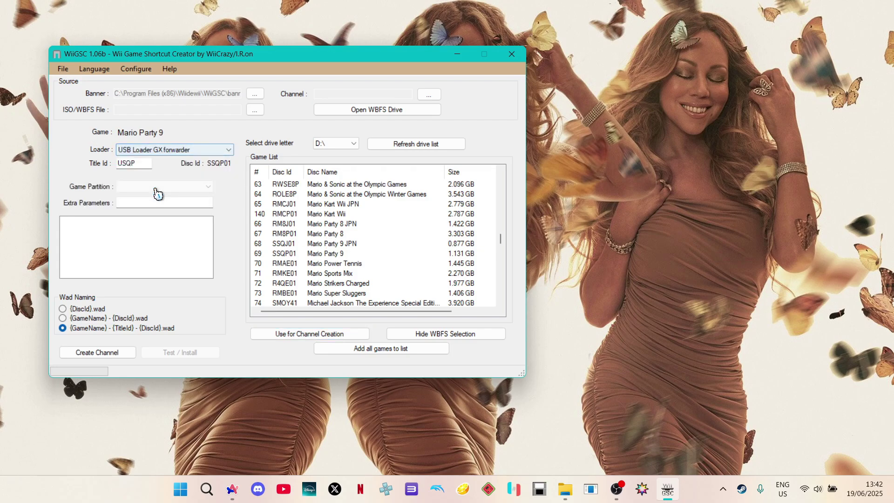
click(122, 354)
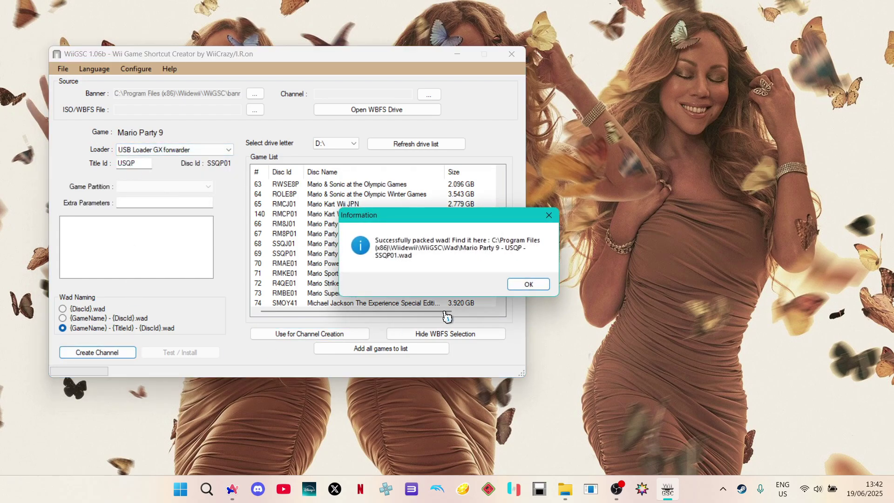
click(523, 285)
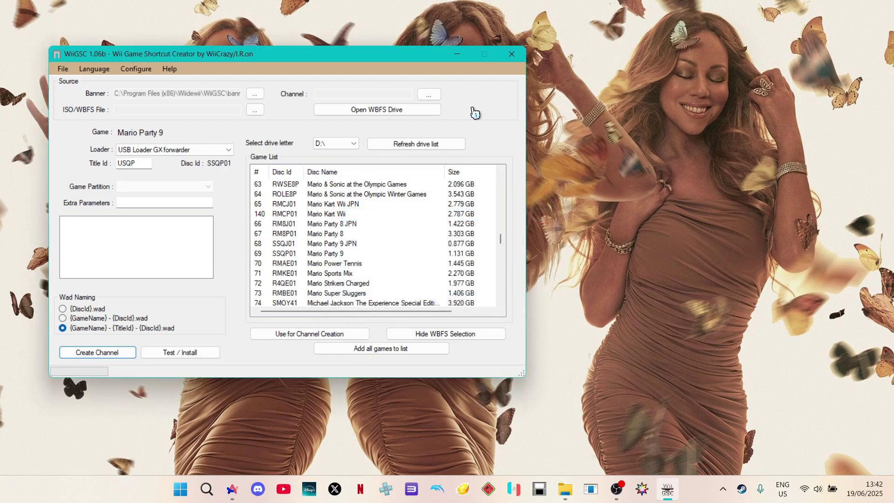
click(523, 55)
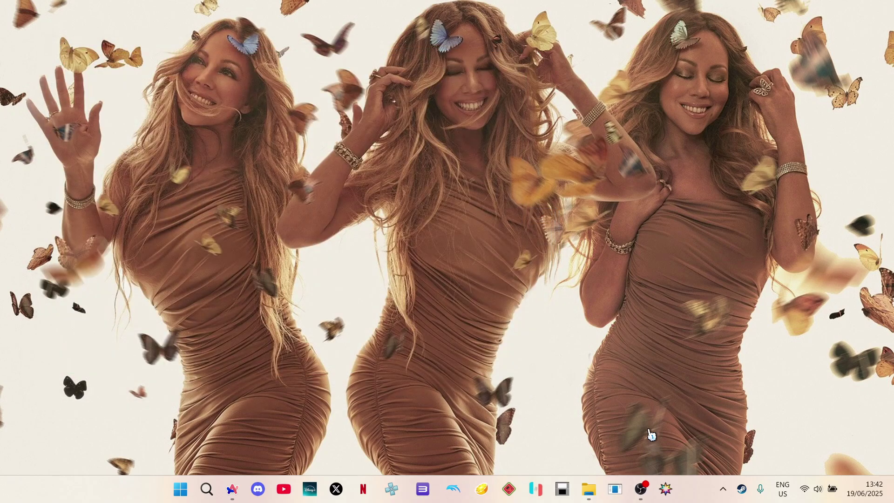
Switch to File Explorer and copy "Mario Party 9 - USQP - SSQP01.wad" from the Wad folder inside the WiiGSC program folder.
click(585, 499)
drag(725, 45, 598, 19)
scroll(349, 197, up, 2)
click(310, 18)
click(495, 21)
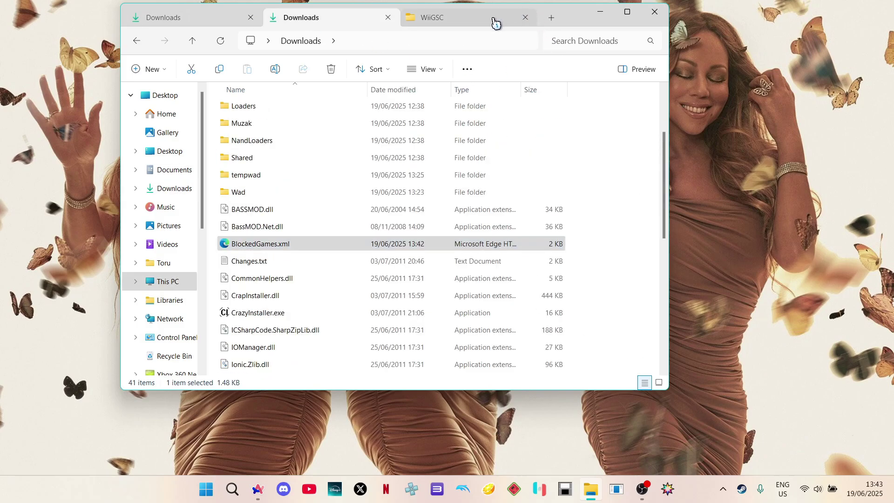
double_click(286, 191)
click(314, 110)
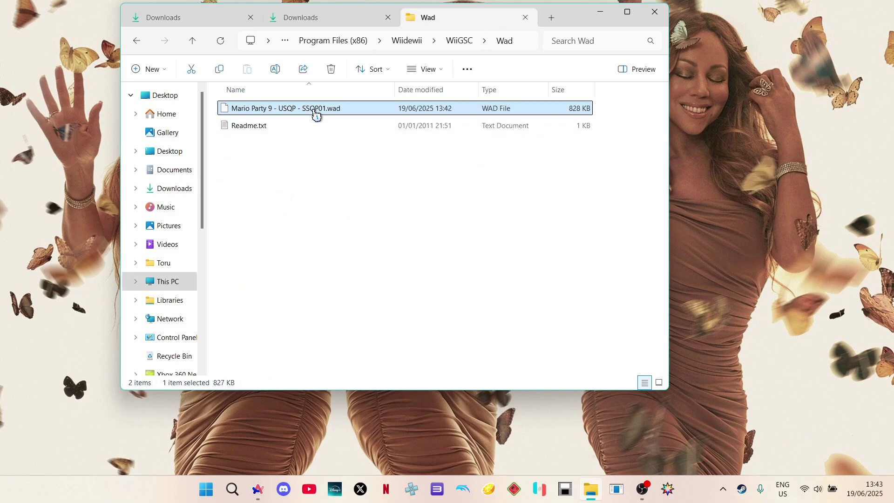
drag(315, 112, 305, 114)
right_click(306, 117)
click(315, 124)
Paste the copied Mario Party 9 WAD into the wiigsc folder in Downloads.
key(ctrl+shift+Tab)
double_click(258, 157)
right_click(272, 238)
click(274, 236)
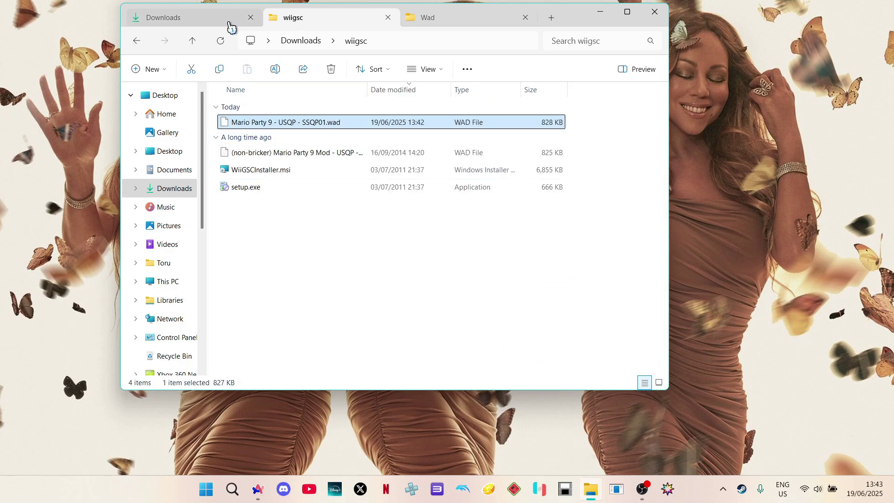
Open the "CustomizeMii 3.11 (1)" folder in Downloads and launch CustomizeMii.exe.
click(300, 41)
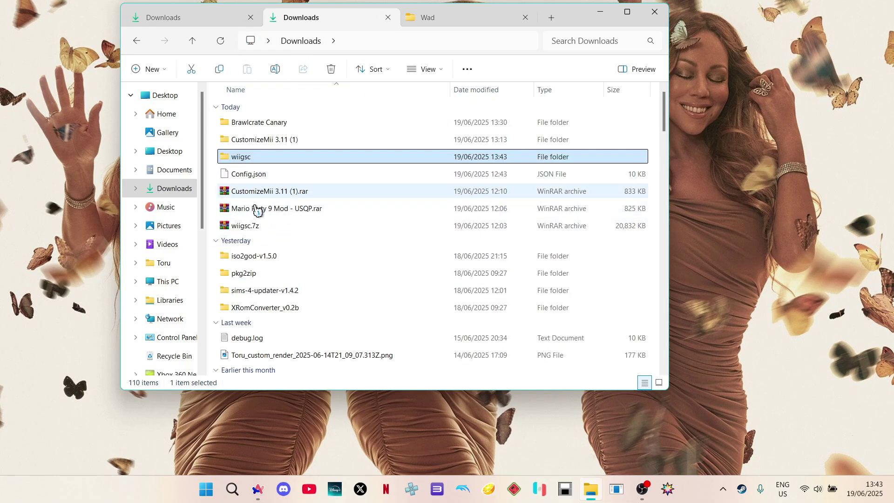
double_click(298, 141)
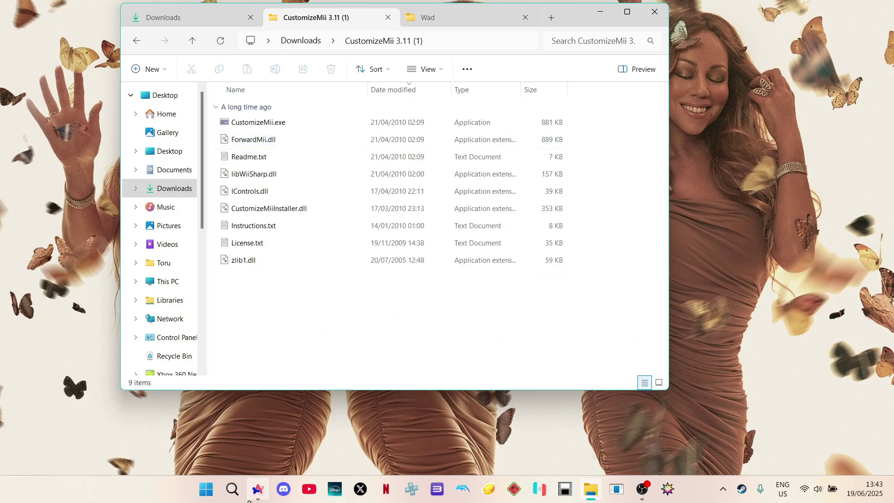
key(alt+Tab)
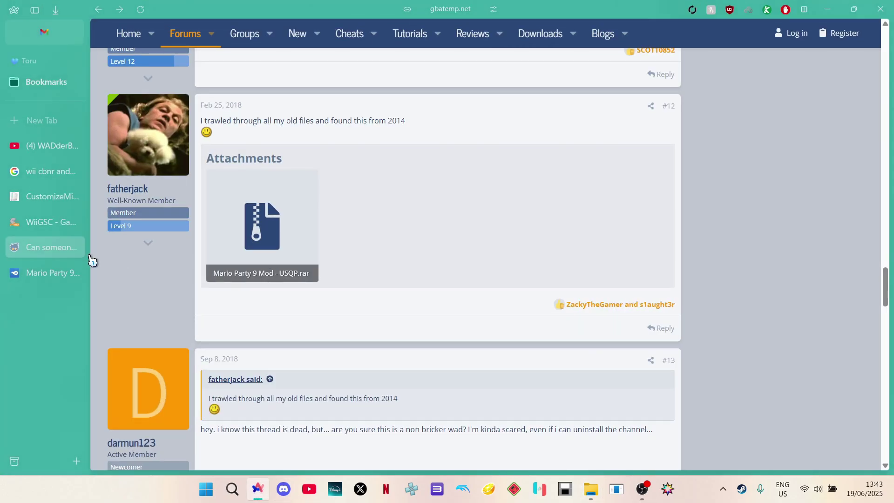
click(839, 3)
double_click(425, 123)
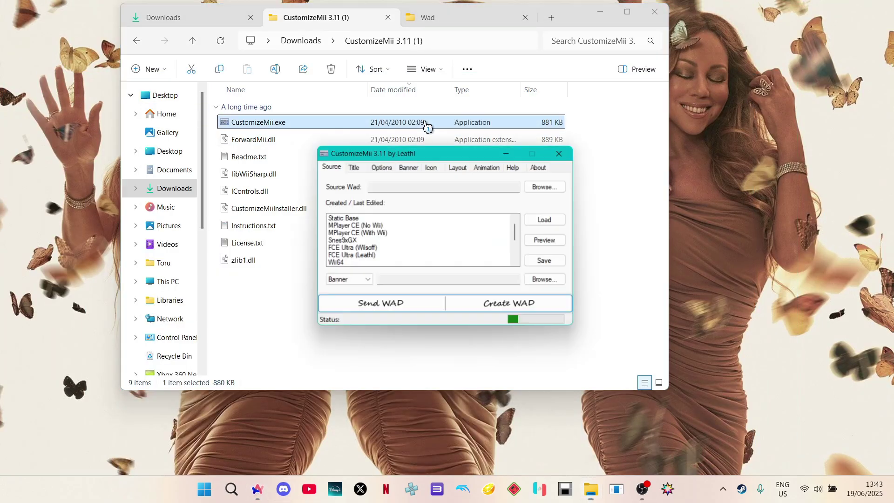
click(561, 189)
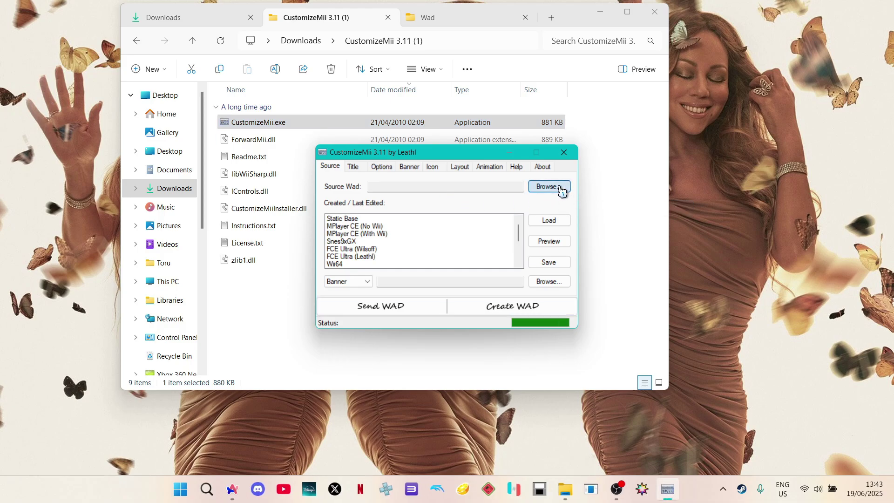
double_click(278, 223)
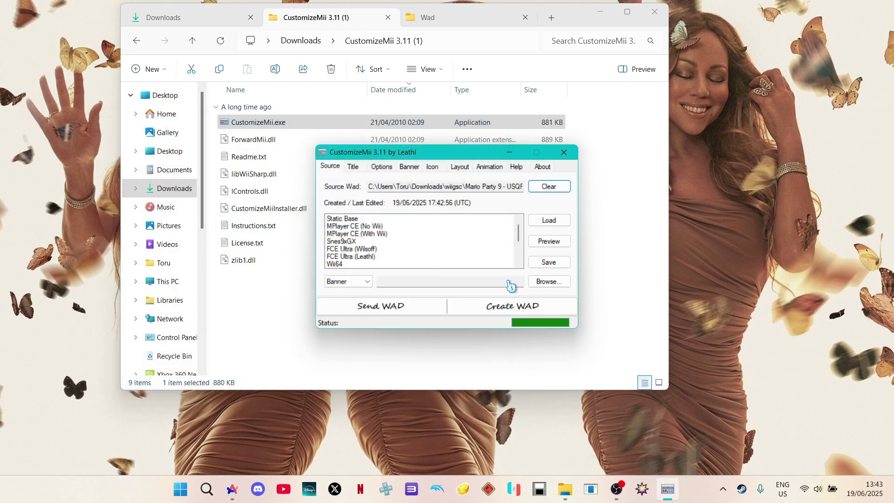
click(546, 282)
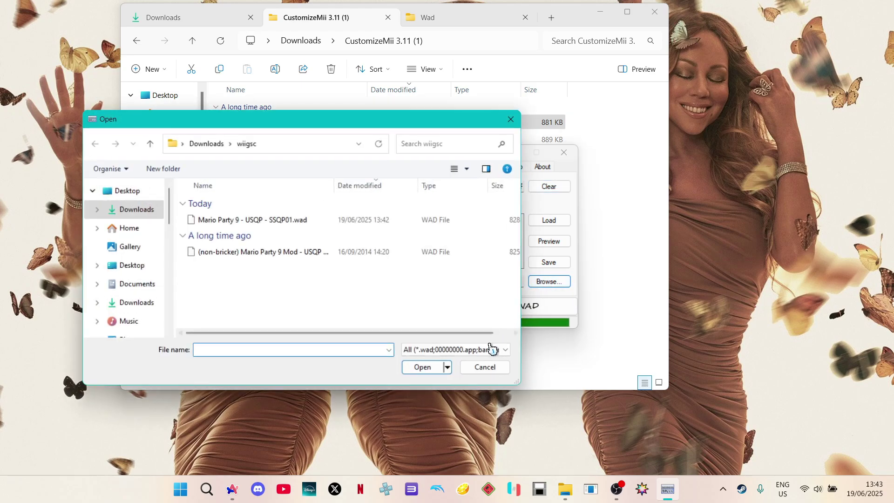
click(455, 350)
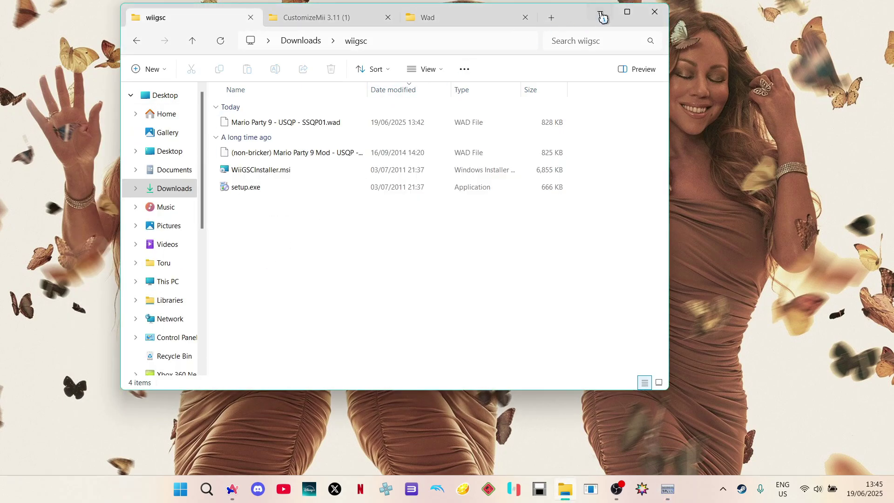
click(600, 11)
click(330, 169)
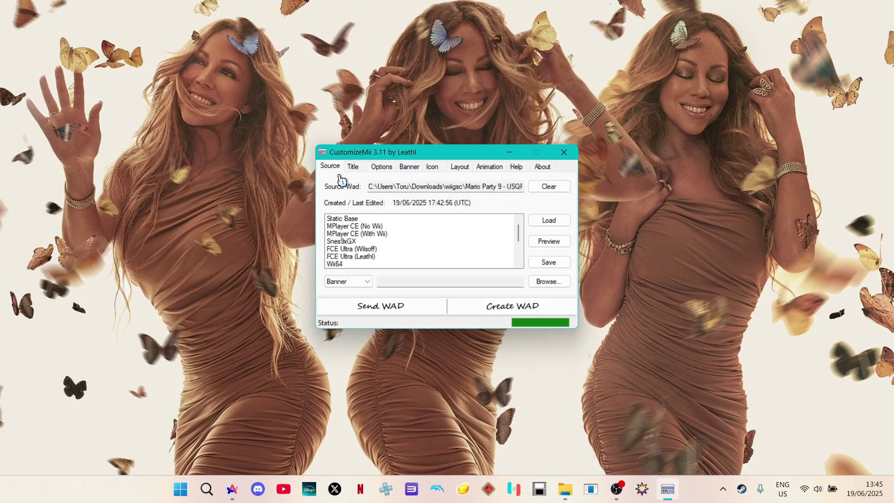
click(548, 189)
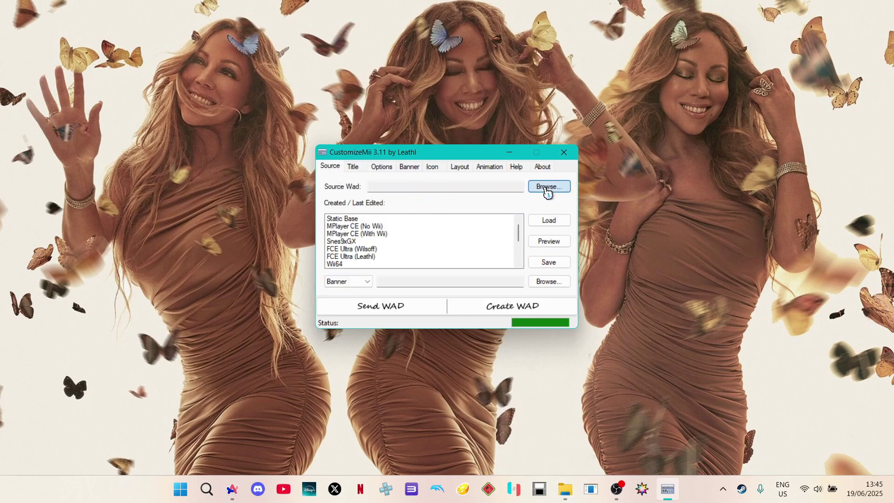
click(410, 169)
click(390, 170)
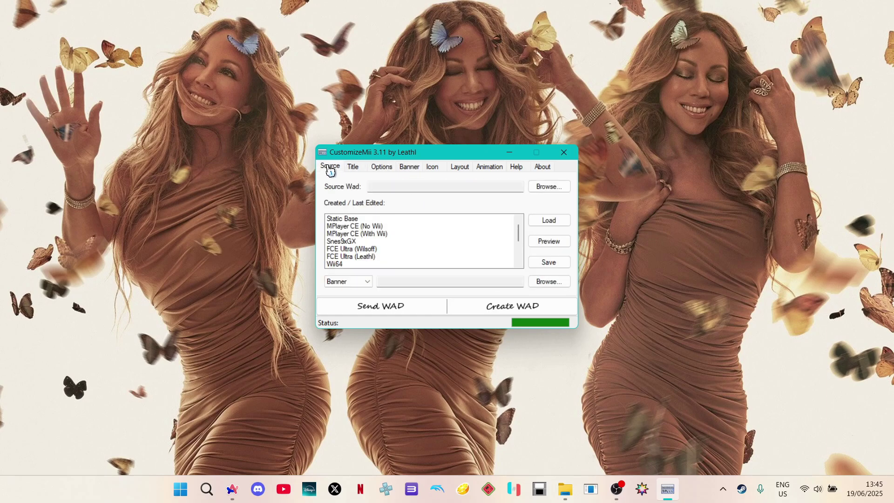
Load "Mario Party 9 - USQP - SSQP01.wad" as the source WAD and extract its DOL to the wiigsc folder as "Mario Party 9.dol".
click(539, 191)
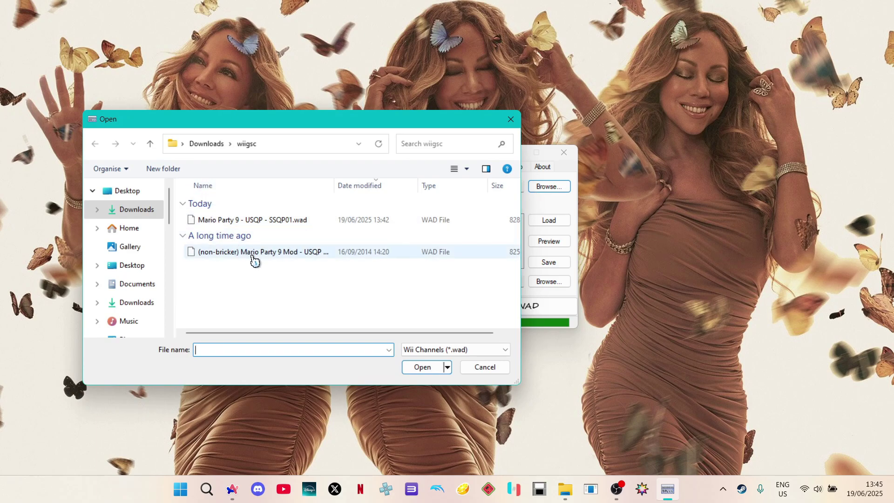
double_click(334, 219)
click(381, 167)
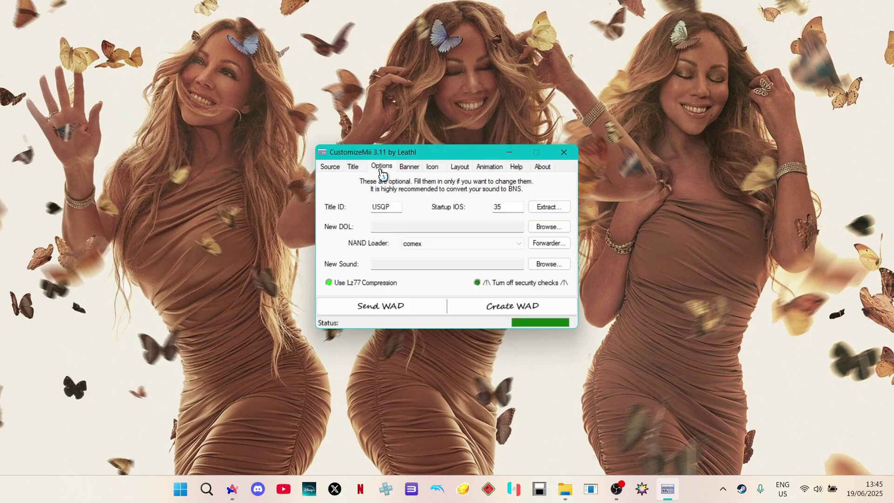
click(549, 207)
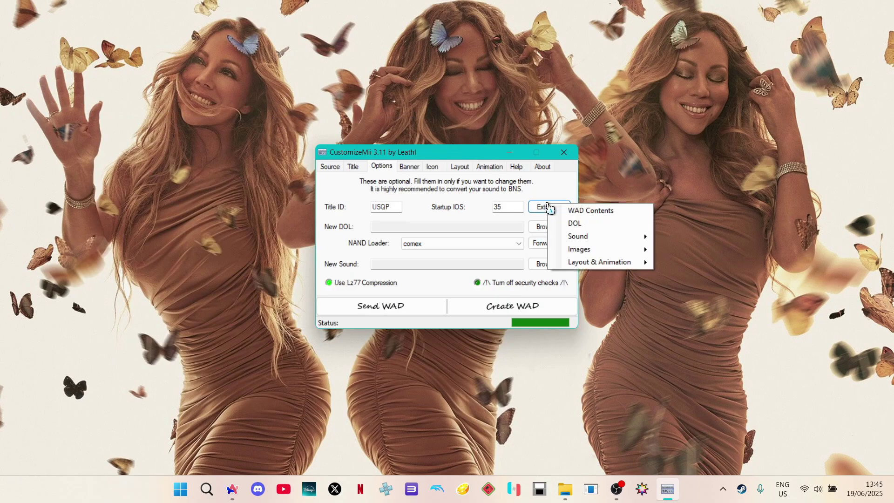
click(602, 228)
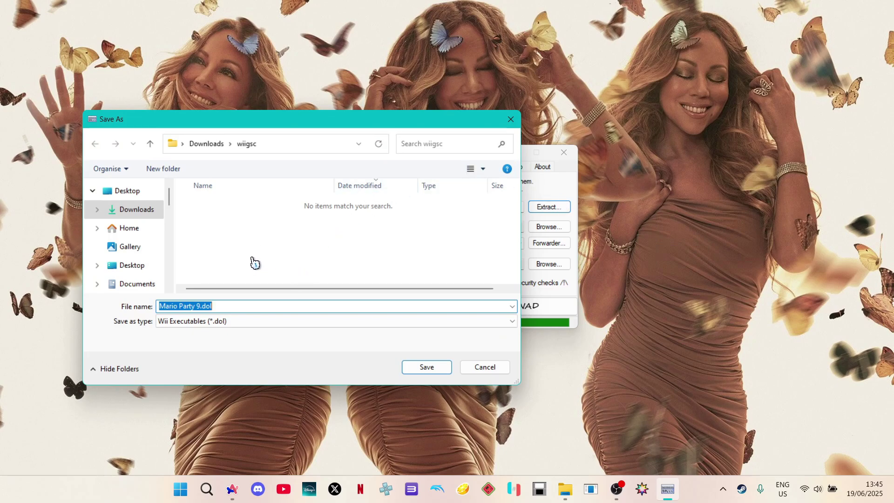
click(410, 367)
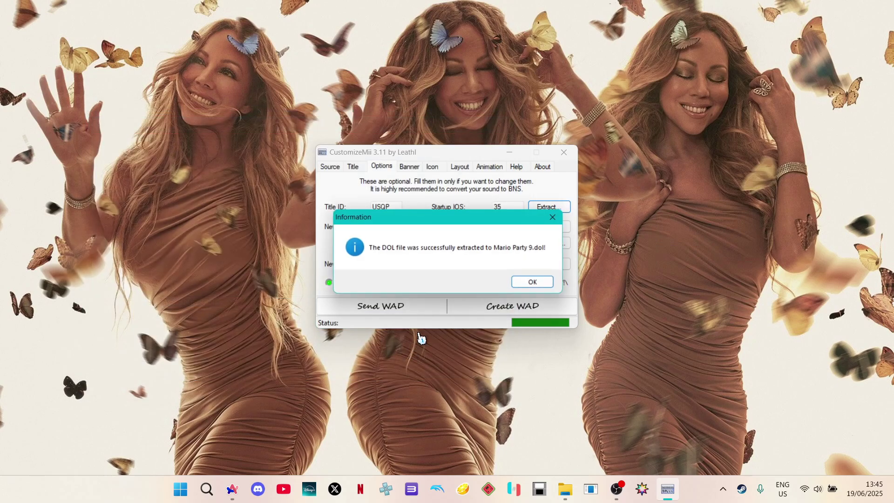
click(535, 282)
Clear the source WAD and load the "(non-bricker) Mario Party 9 Mod" WAD from the wiigsc folder instead.
click(334, 169)
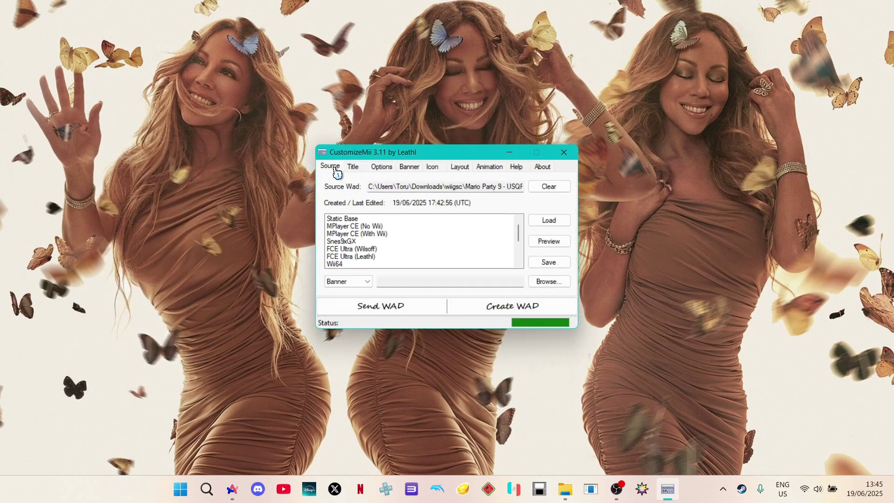
click(531, 187)
click(530, 189)
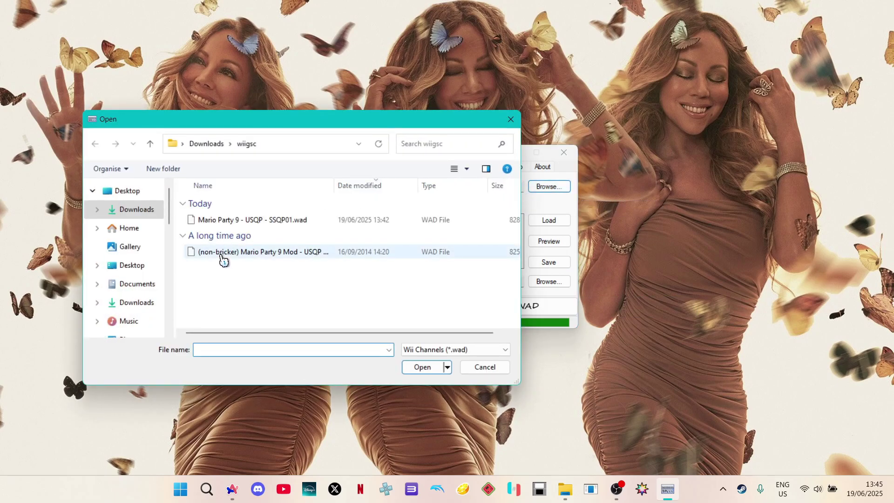
double_click(222, 257)
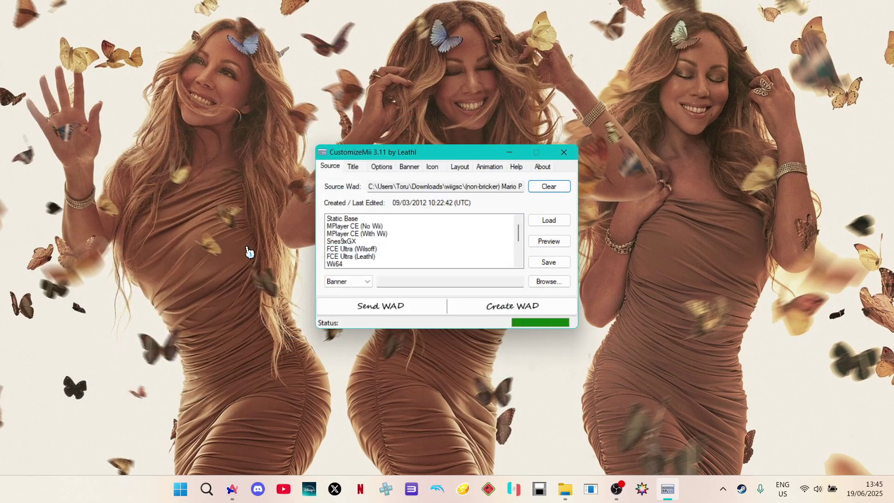
Load the extracted "Mario Party 9.dol" as the new DOL in the channel options.
click(381, 167)
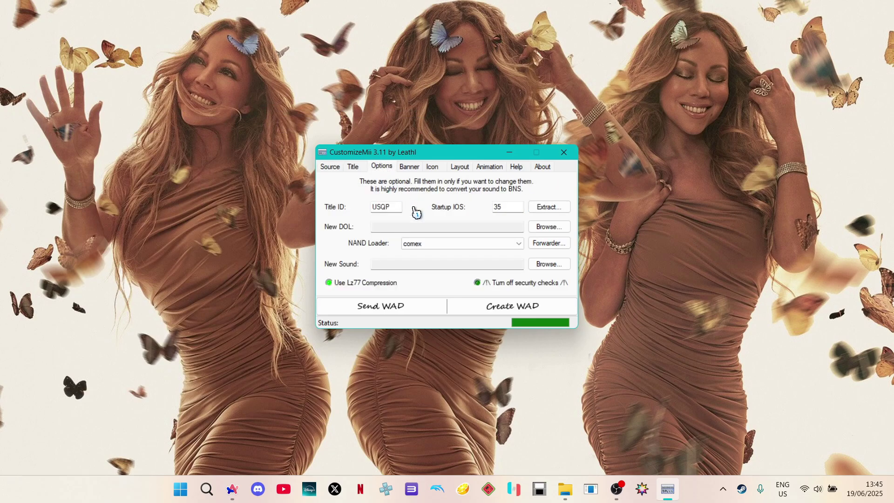
click(543, 208)
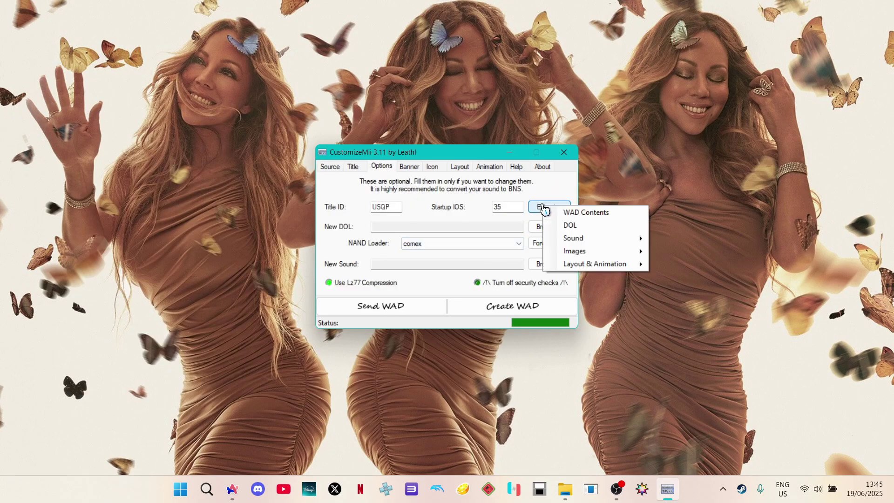
click(544, 207)
click(549, 228)
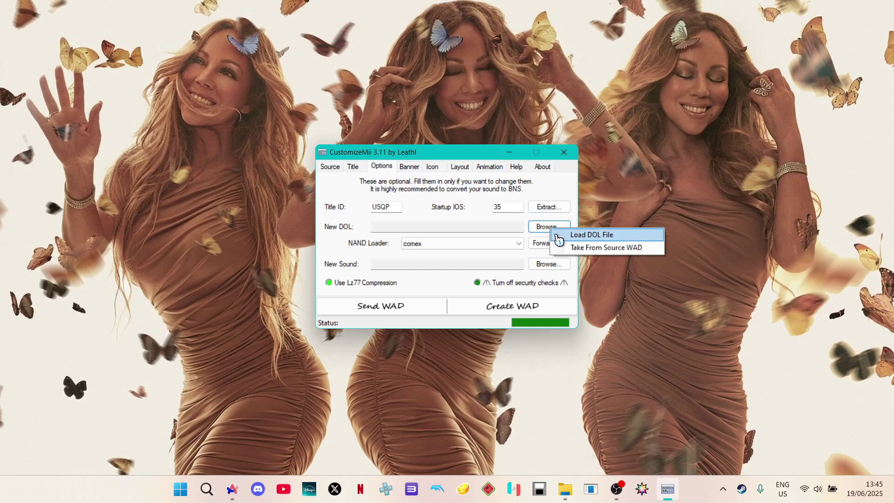
click(587, 235)
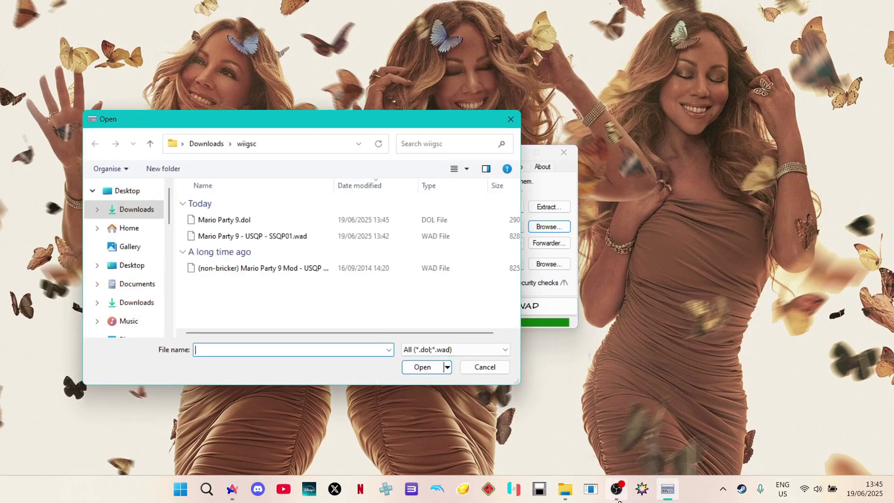
double_click(245, 220)
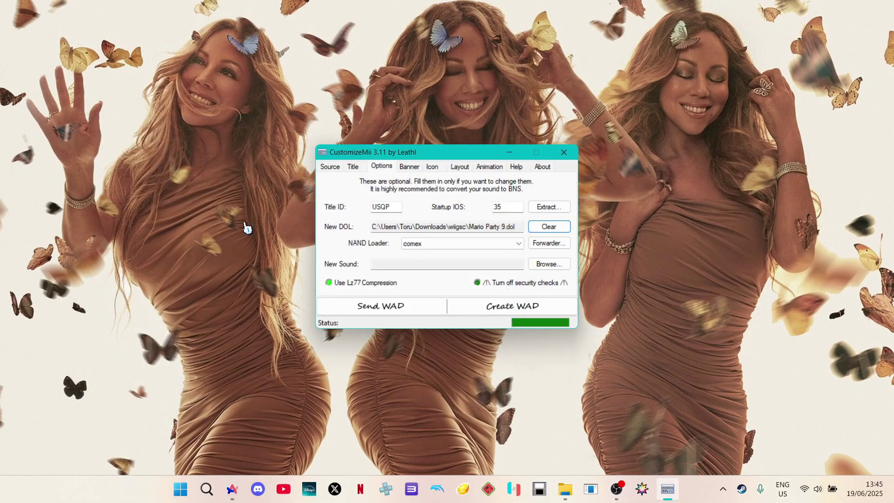
Create the channel WAD as "Mario Party 9 - USQP.wad" in the wiigsc folder and close CustomizeMii.
click(494, 312)
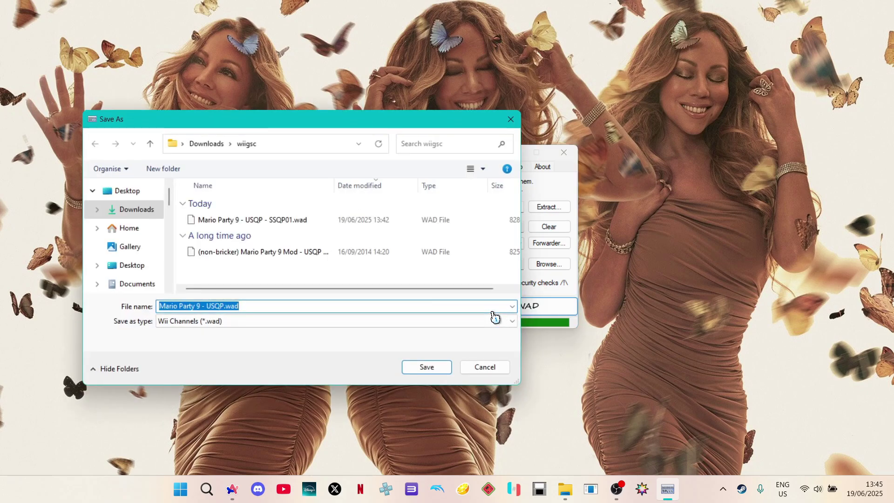
click(422, 367)
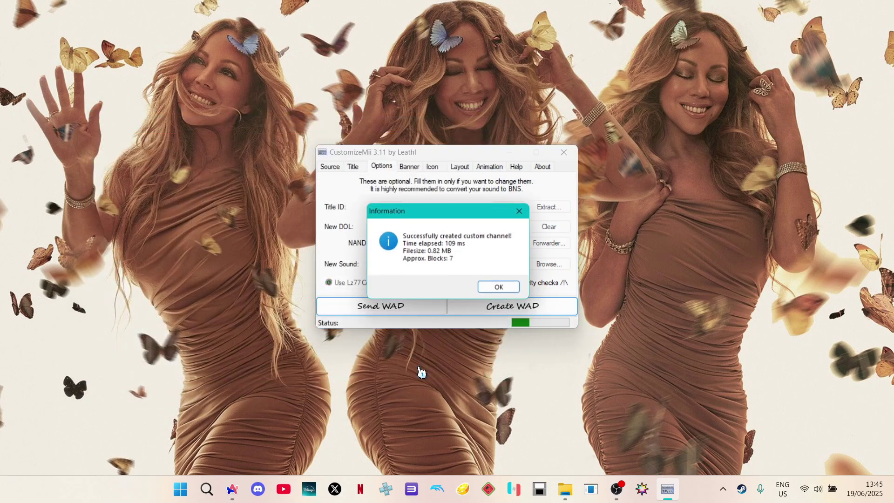
click(499, 288)
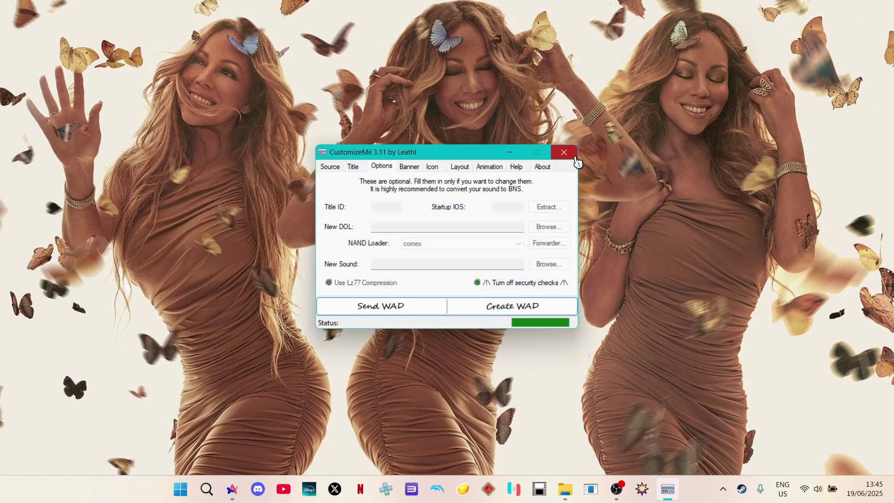
click(564, 152)
Switch to File Explorer and select "Mario Party 9 - USQP.wad" in the wiigsc folder.
click(595, 493)
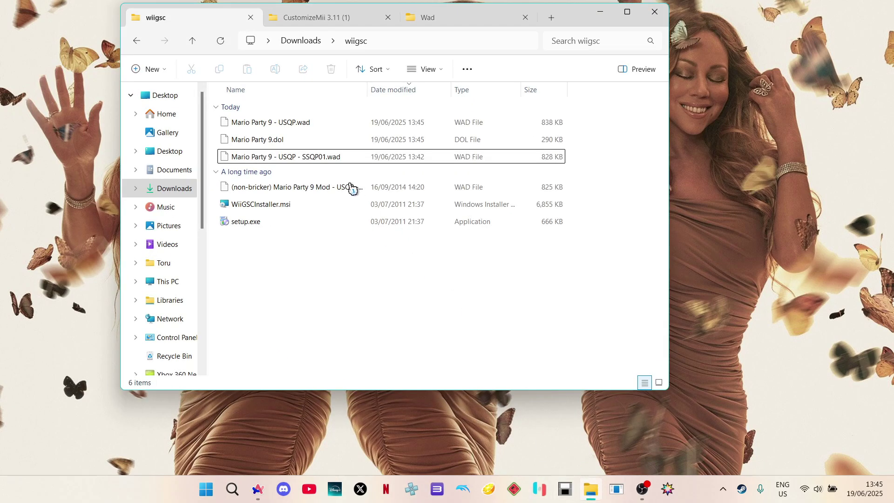
click(424, 20)
click(336, 22)
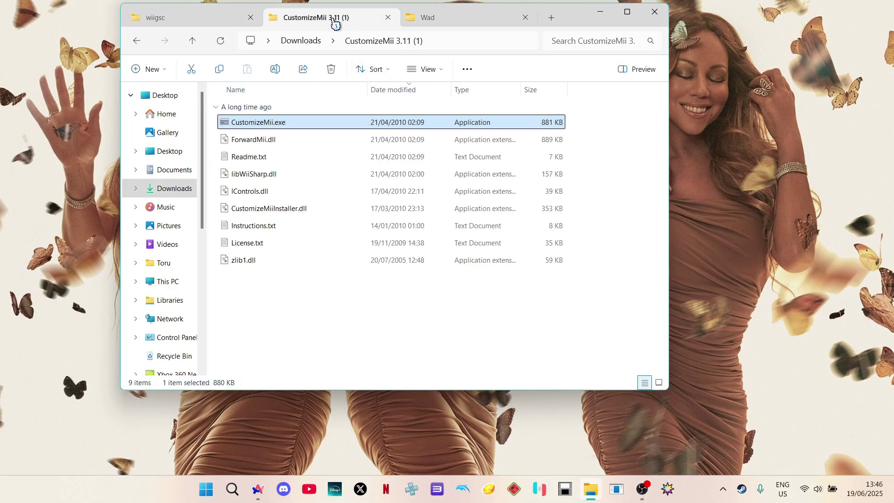
click(220, 25)
click(273, 125)
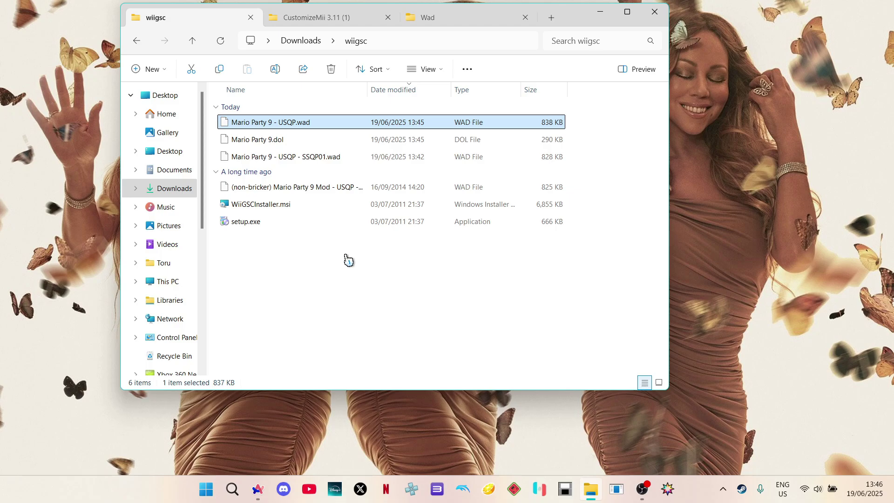
Open the WAD folder on the WII (H:) drive and delete its existing contents.
click(364, 16)
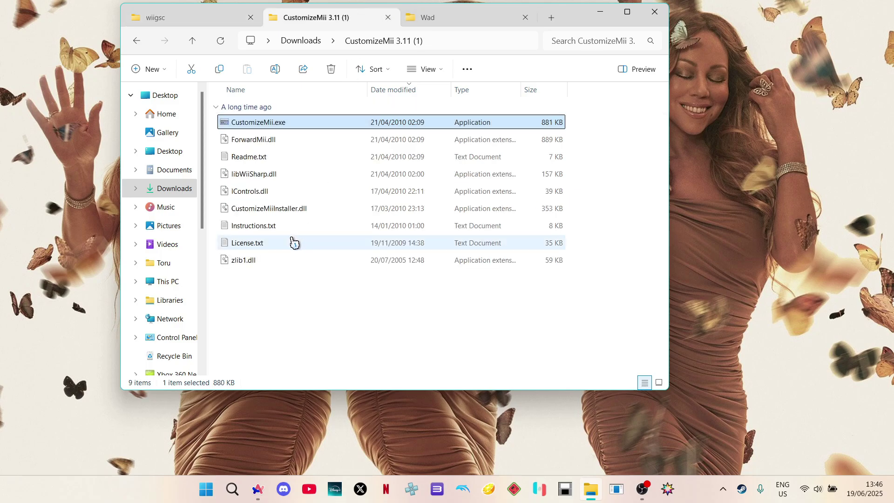
click(183, 282)
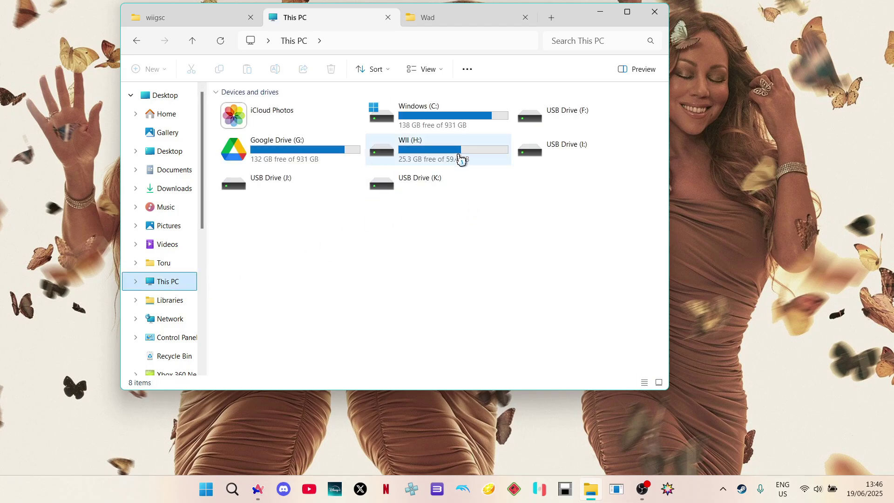
double_click(367, 306)
scroll(358, 298, down, 2)
double_click(349, 293)
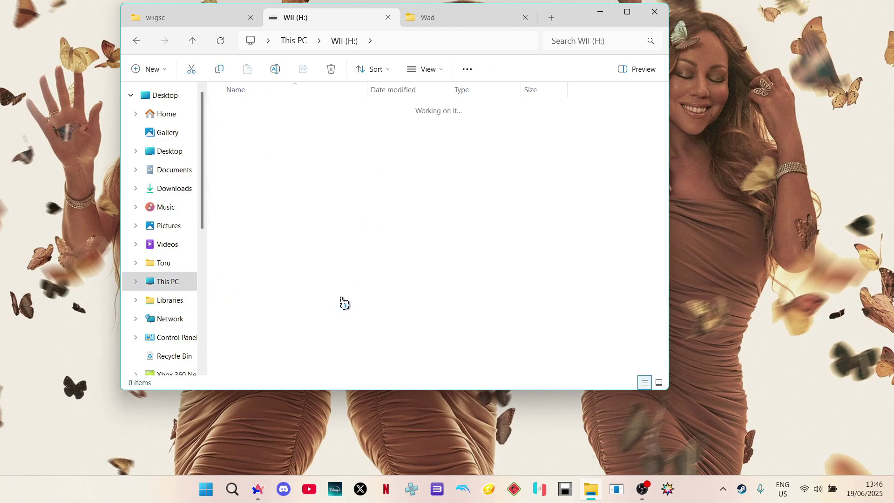
key(Delete)
key(Return)
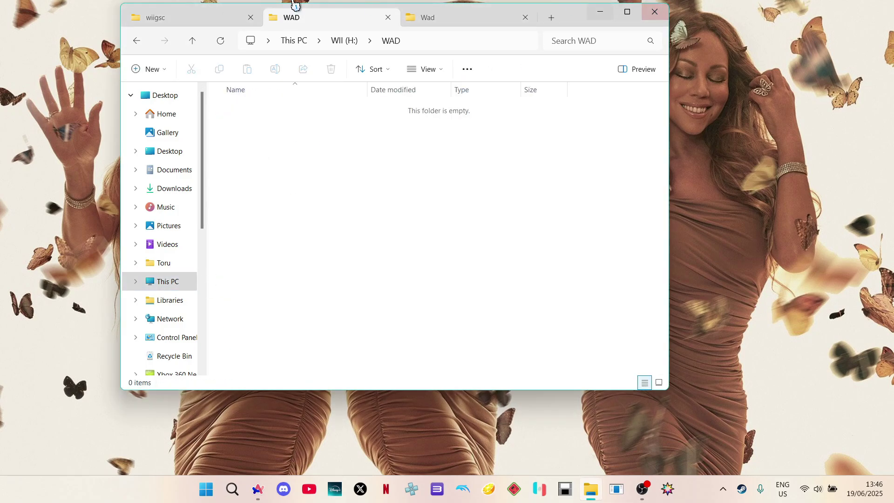
Transfer "Mario Party 9 - USQP.wad" from the wiigsc folder to the WAD folder on the WII drive and close File Explorer.
click(235, 24)
drag(280, 120, 371, 283)
click(422, 300)
click(654, 12)
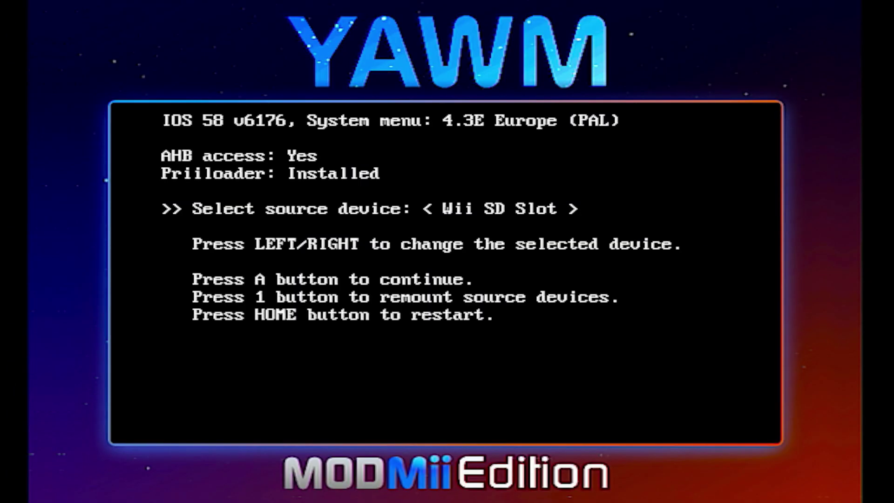
In YAWM ModMii Edition on the Wii, install "Mario Party 9 - USQP.wad" from the Wii SD Slot and exit to the Wii Menu.
key(a)
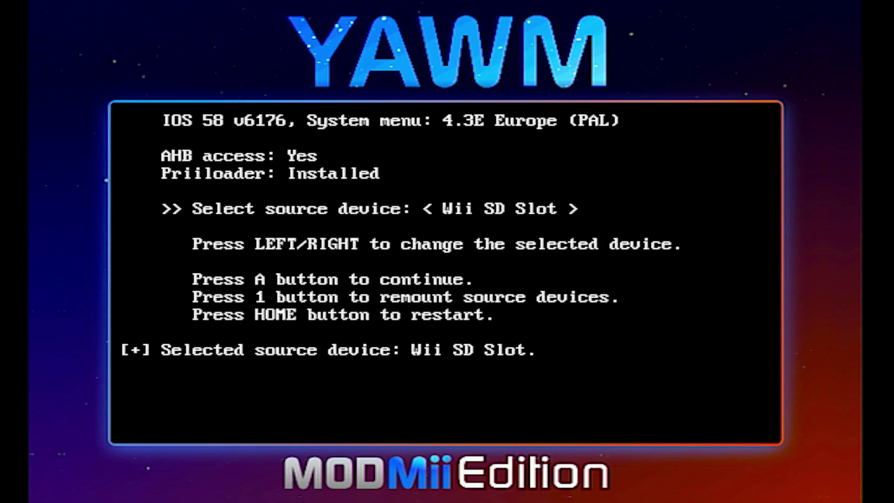
key(Down)
key(a)
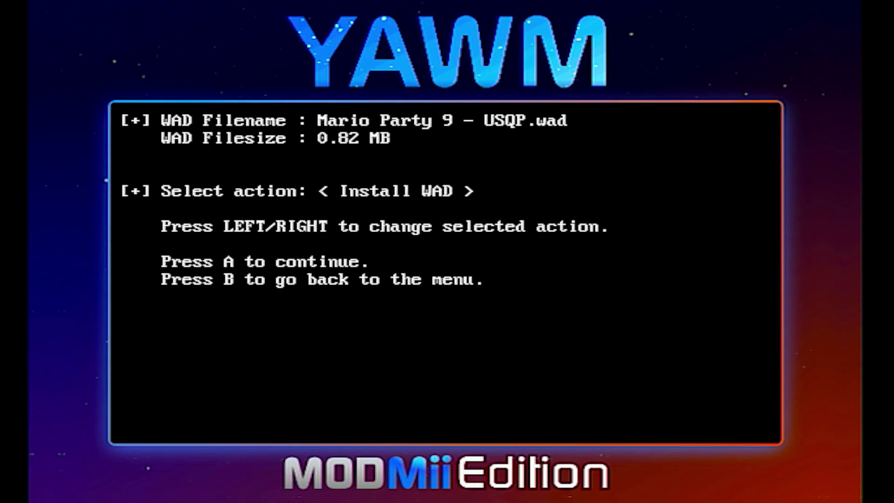
key(a)
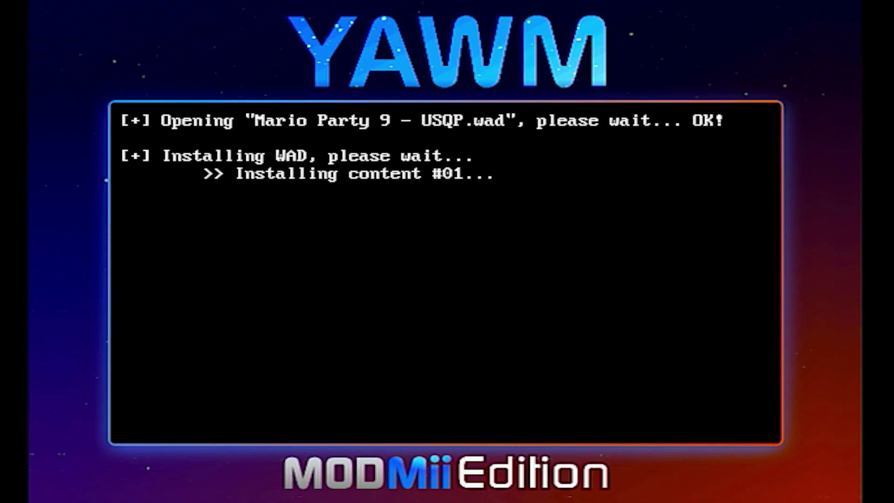
key(a)
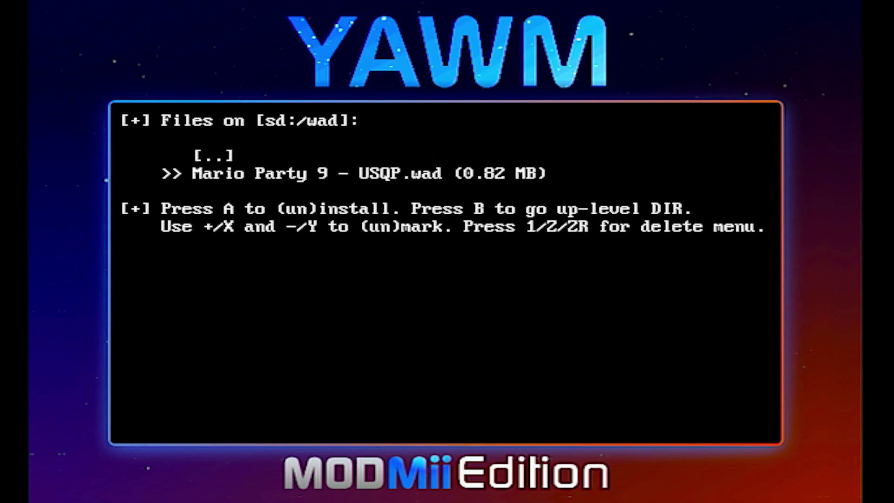
key(Home)
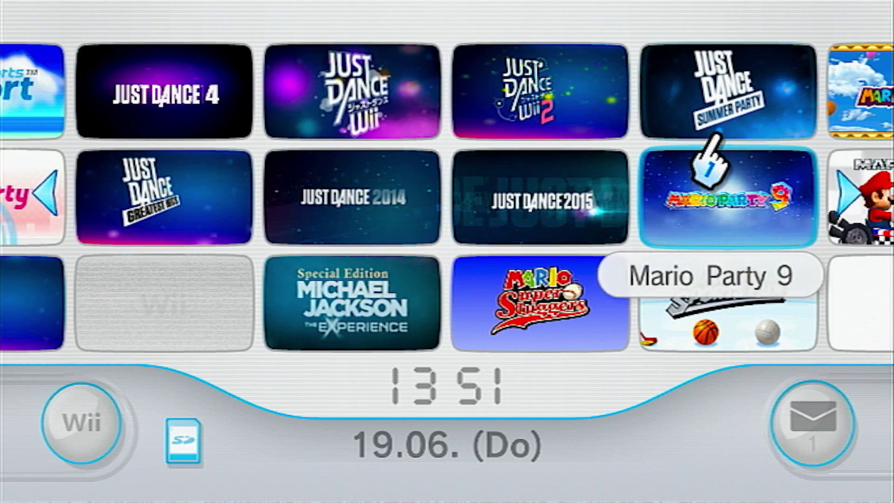
Launch the Mario Party 9 channel from the Wii Menu and choose Party in the game's main menu.
click(688, 145)
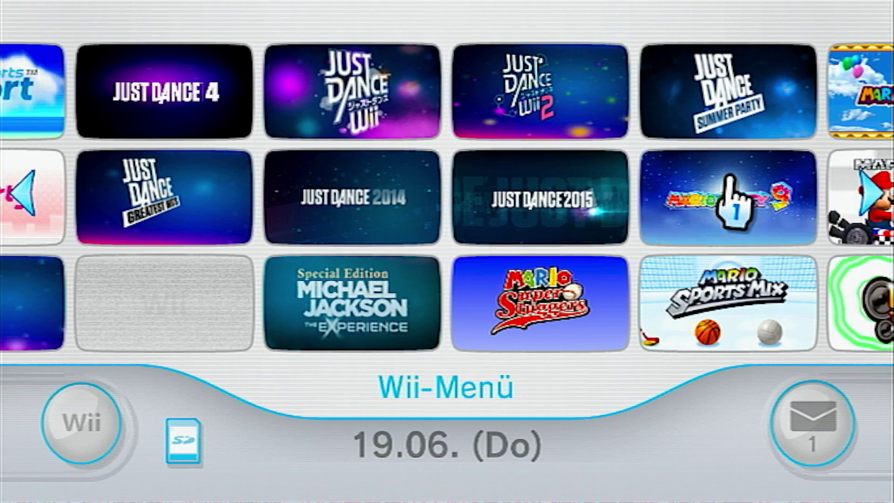
click(729, 184)
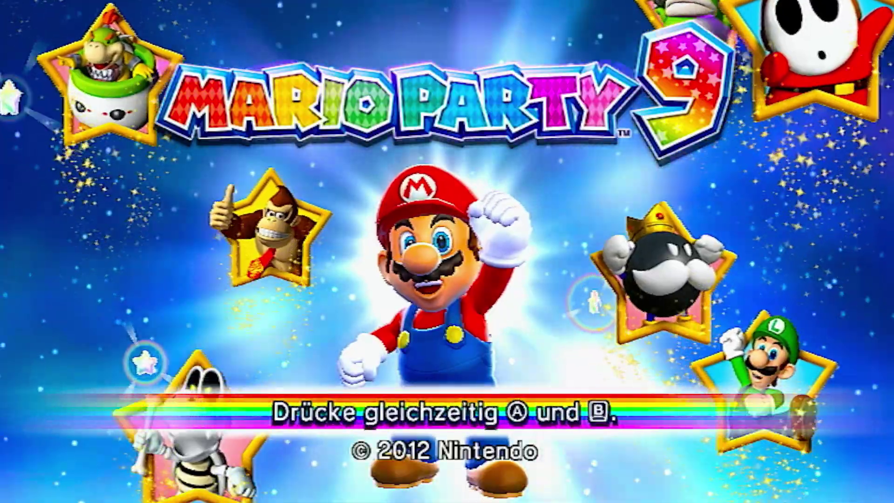
click(440, 303)
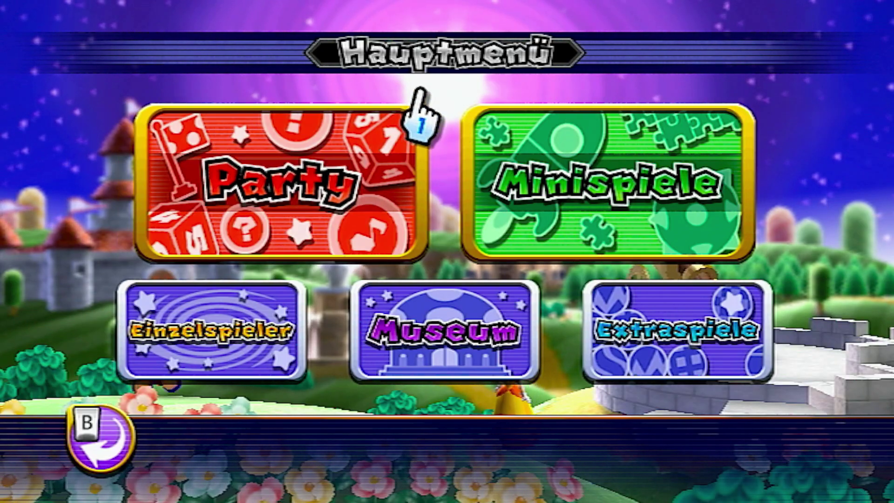
click(449, 98)
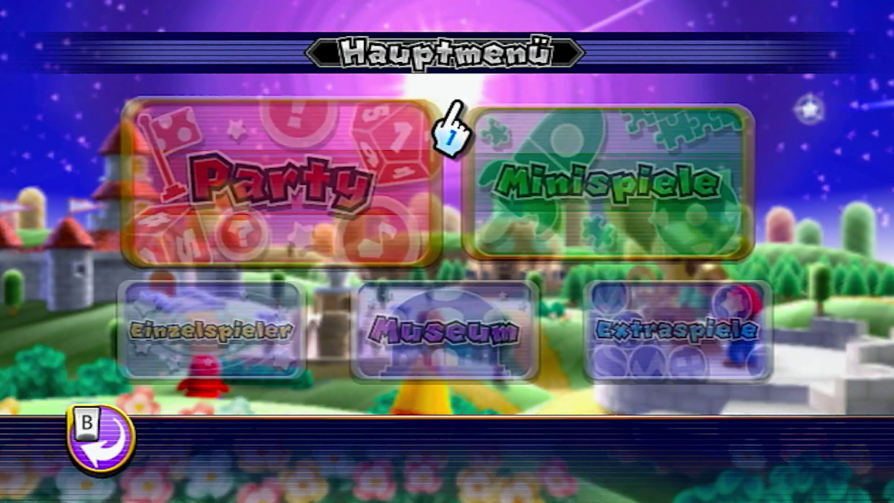